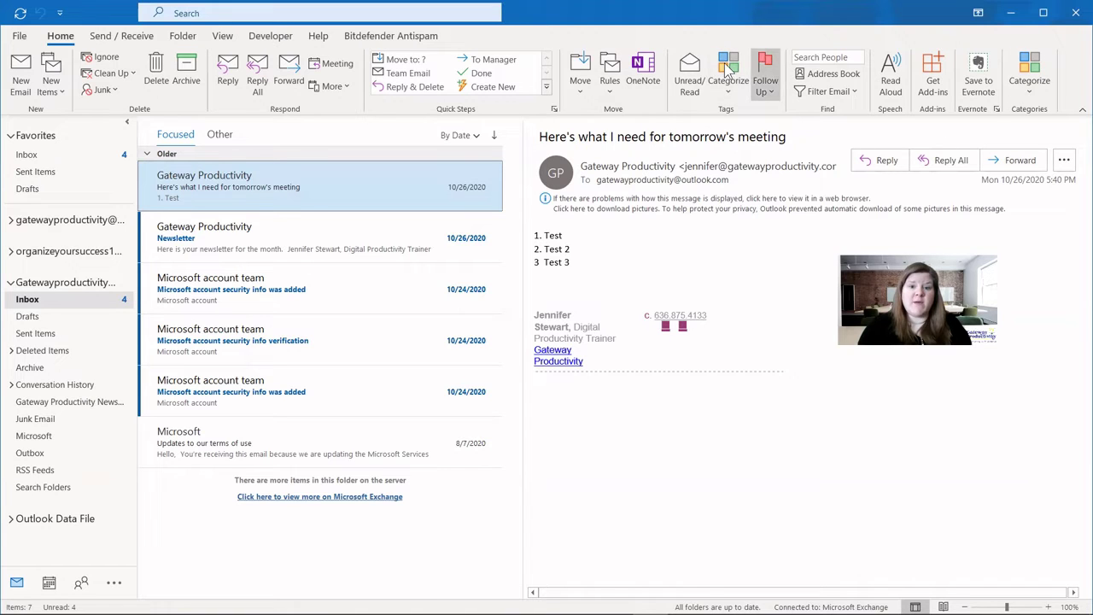
- Expand the first mail account in the folder list to view its folders
left_click(11, 220)
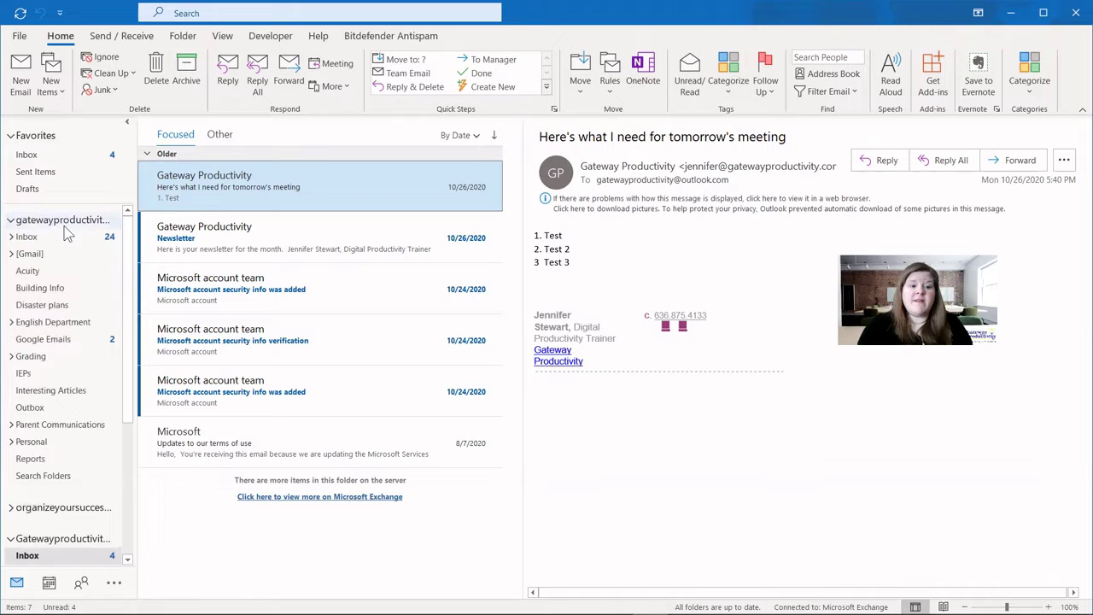
left_click(38, 240)
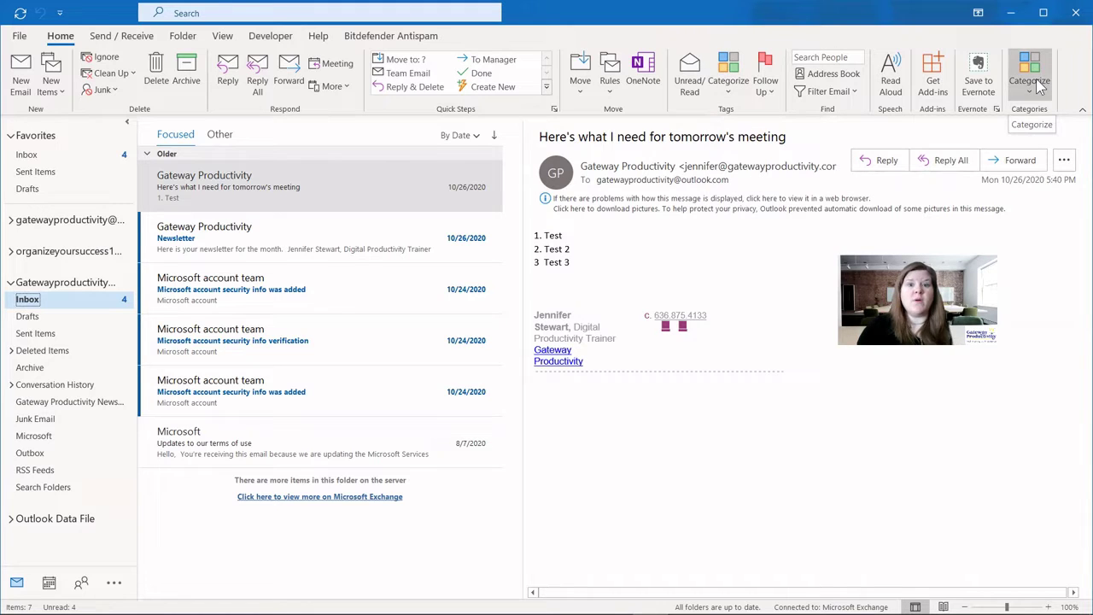
- Open the full color category list and look at the shortcut key options for the Blue category
left_click(736, 81)
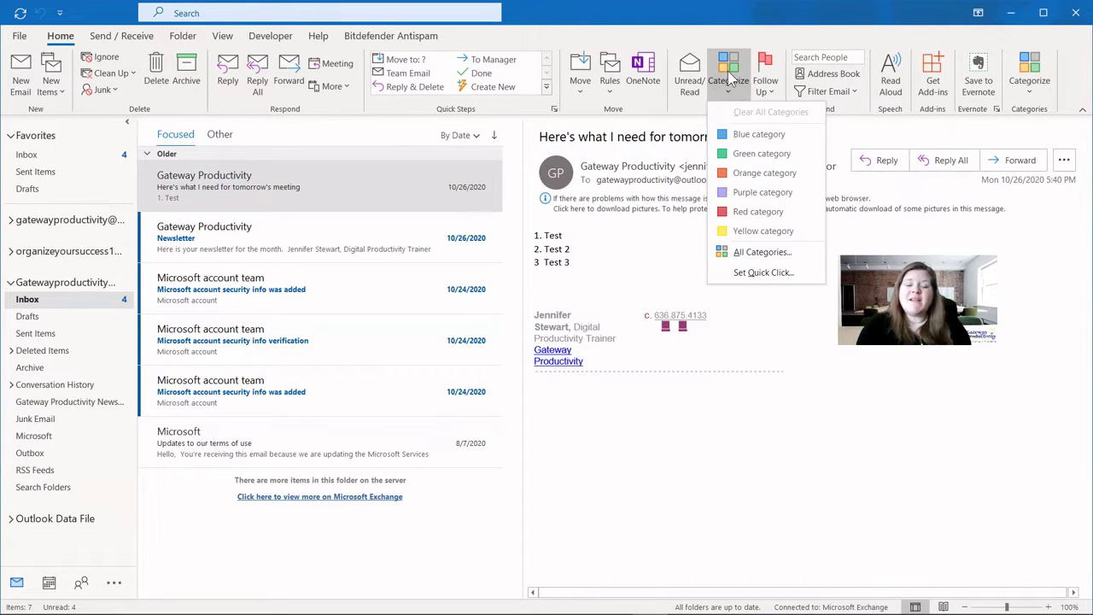
left_click(745, 256)
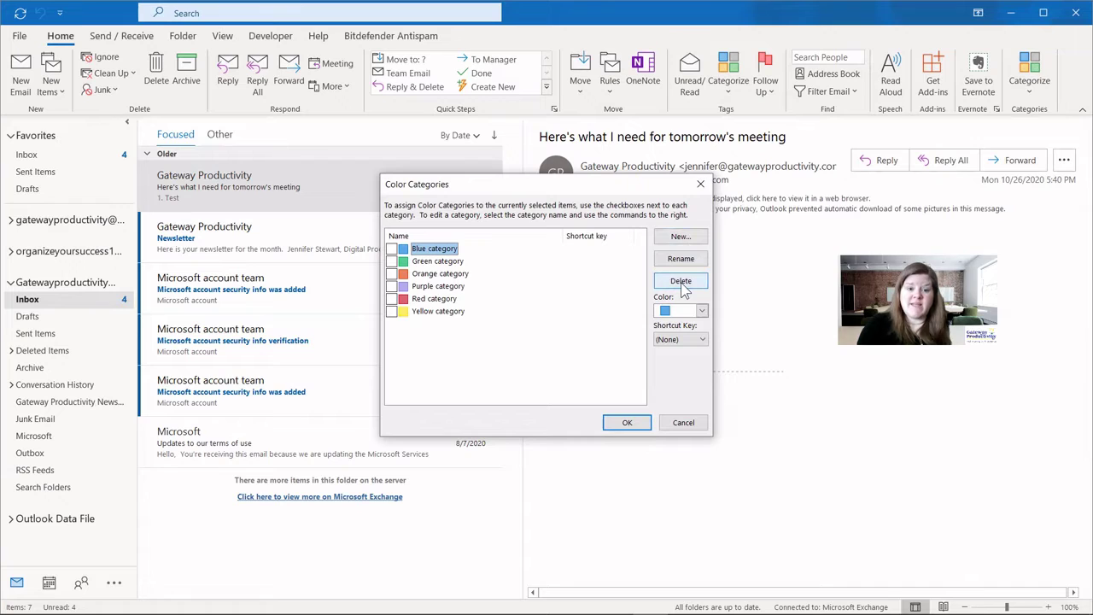
left_click(699, 342)
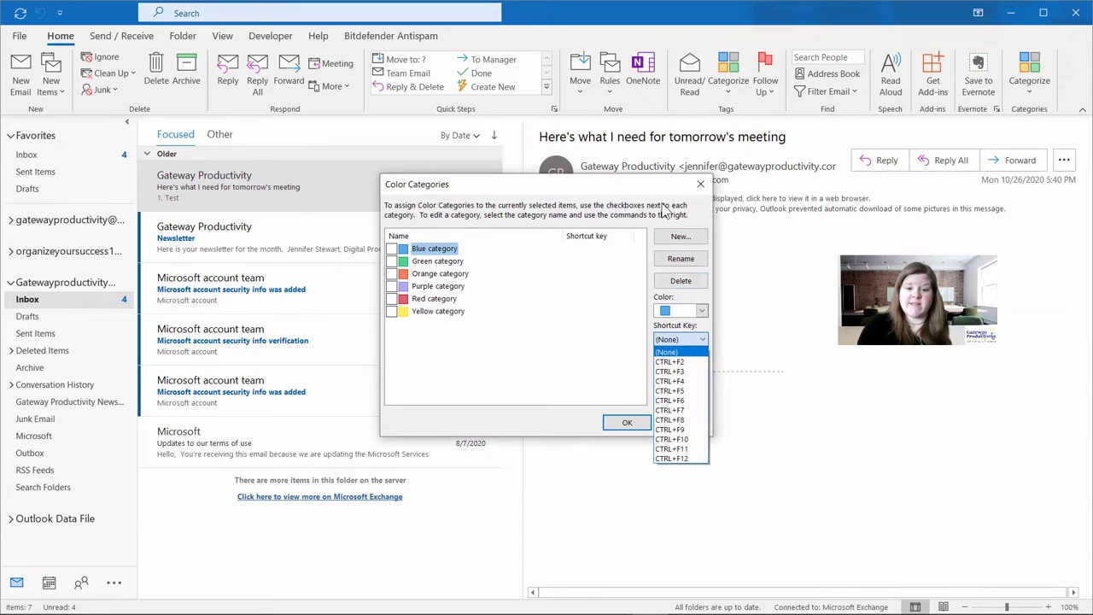
left_click(639, 189)
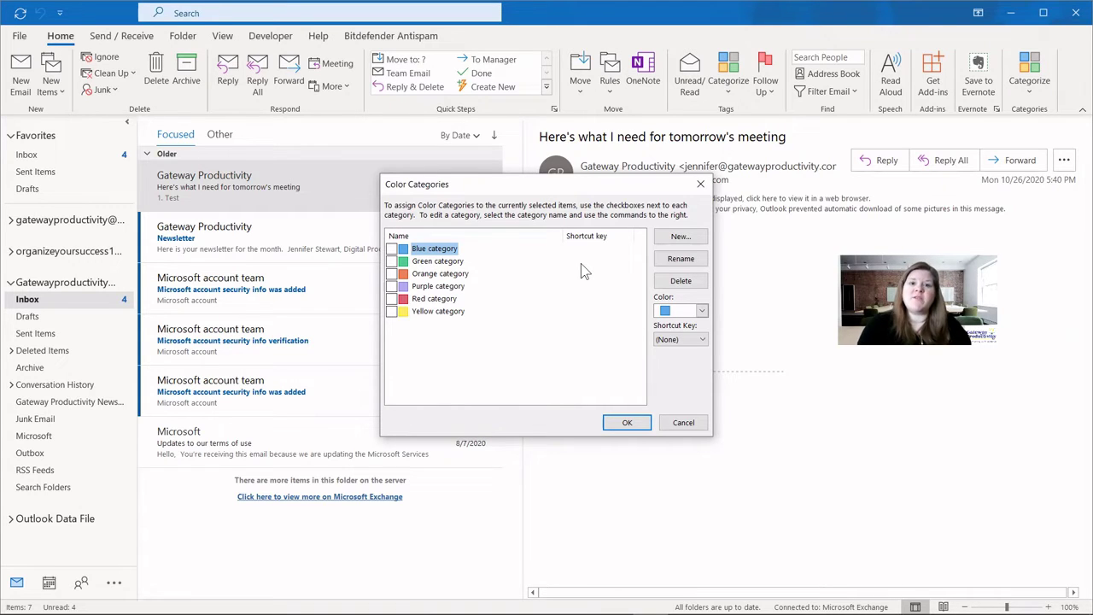
- Rename the Blue category to Microsoft
left_click(680, 259)
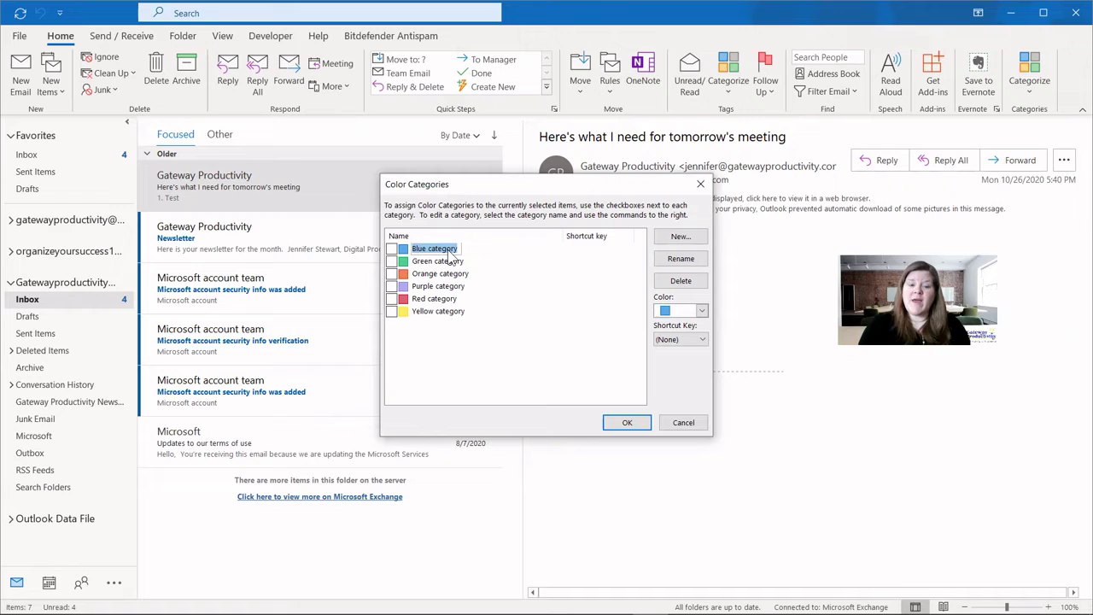
key("BackSpace")
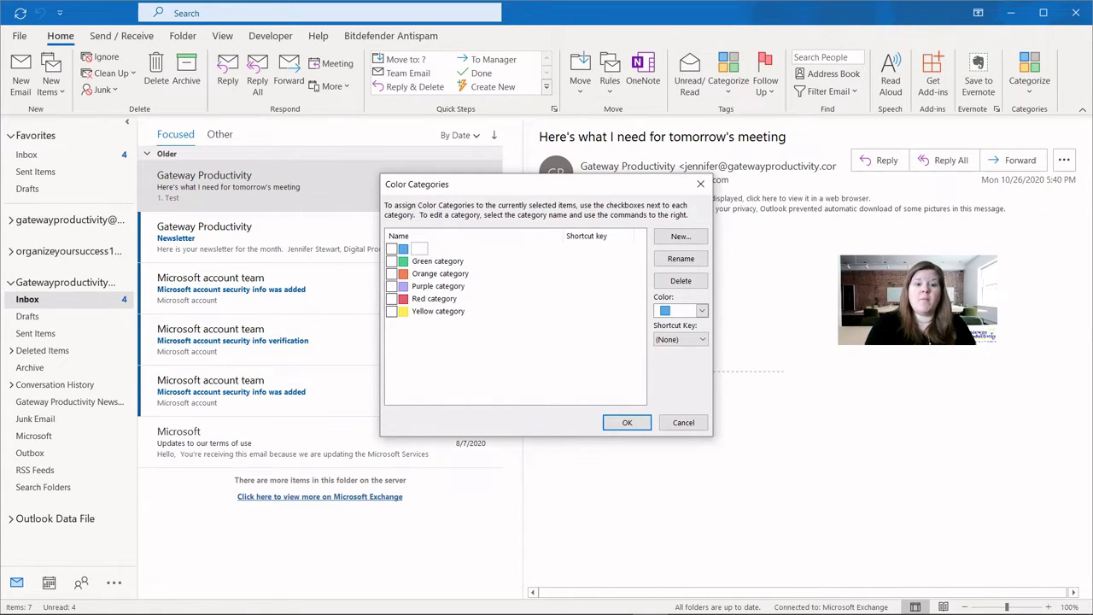
type("Microsoft")
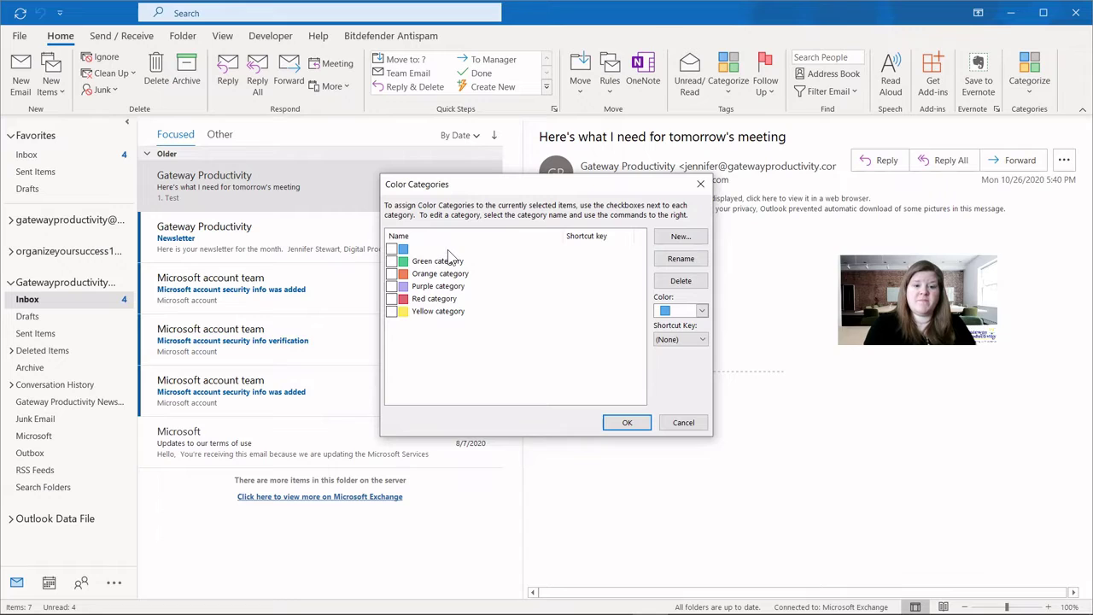
left_click(572, 325)
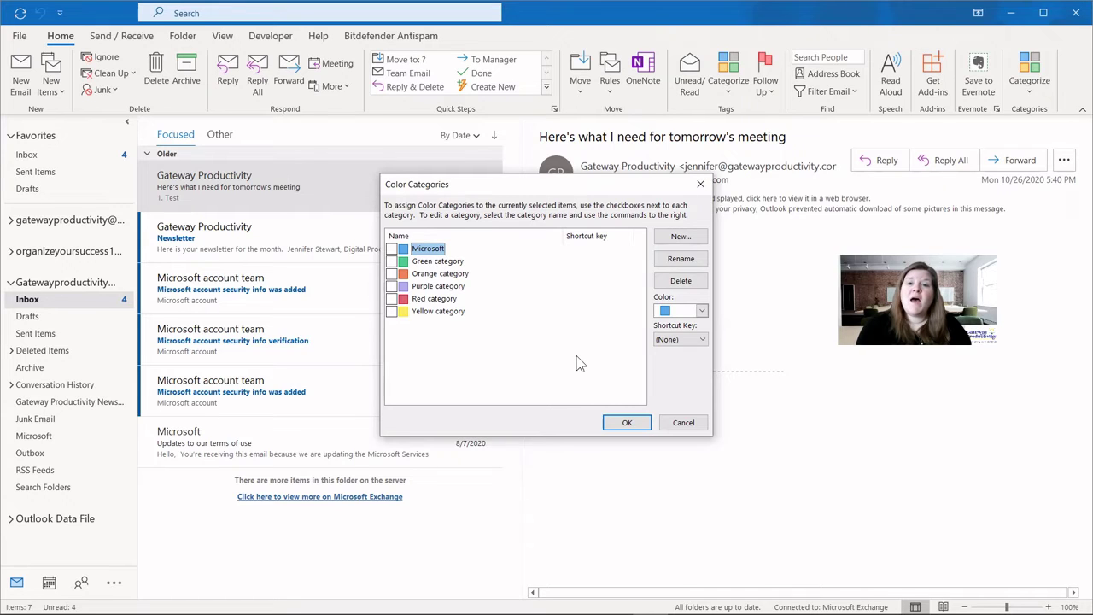
- Rename the Green category to Clients
left_click(430, 265)
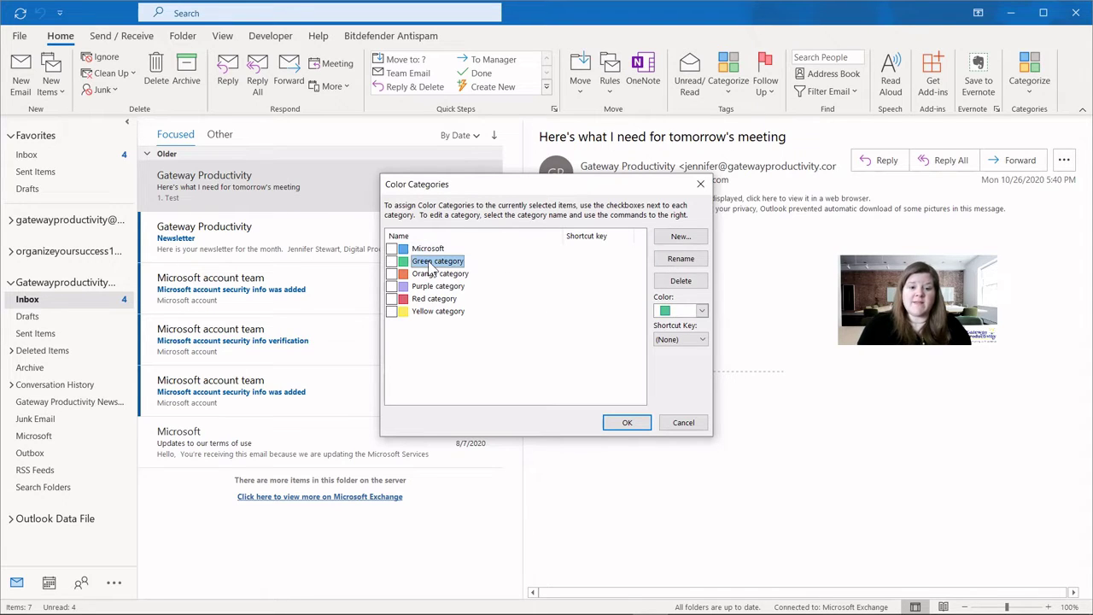
left_click(681, 259)
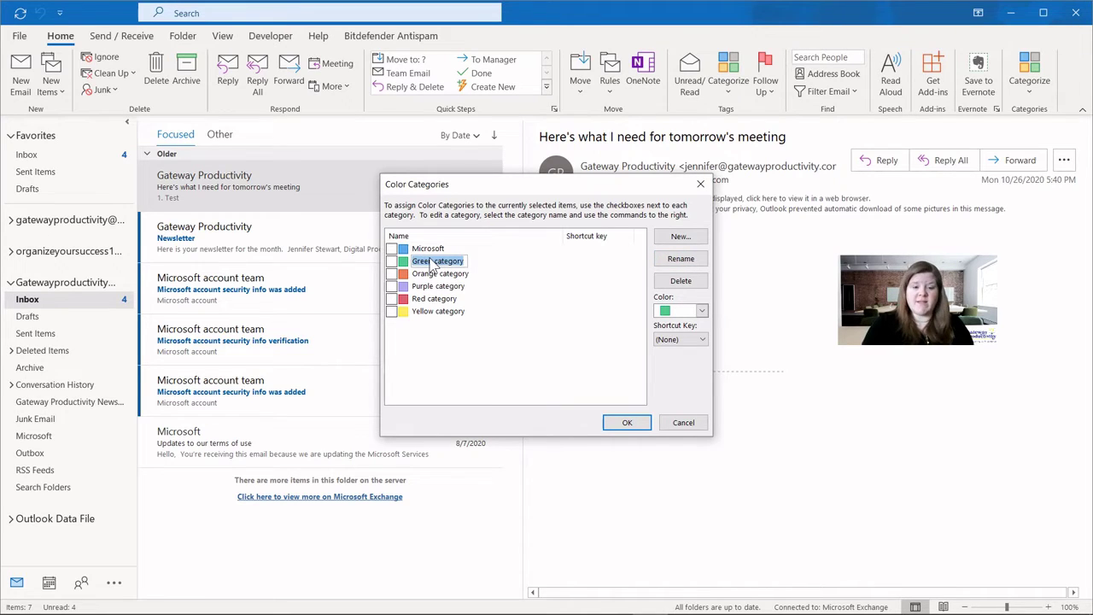
key("BackSpace")
type("Clients")
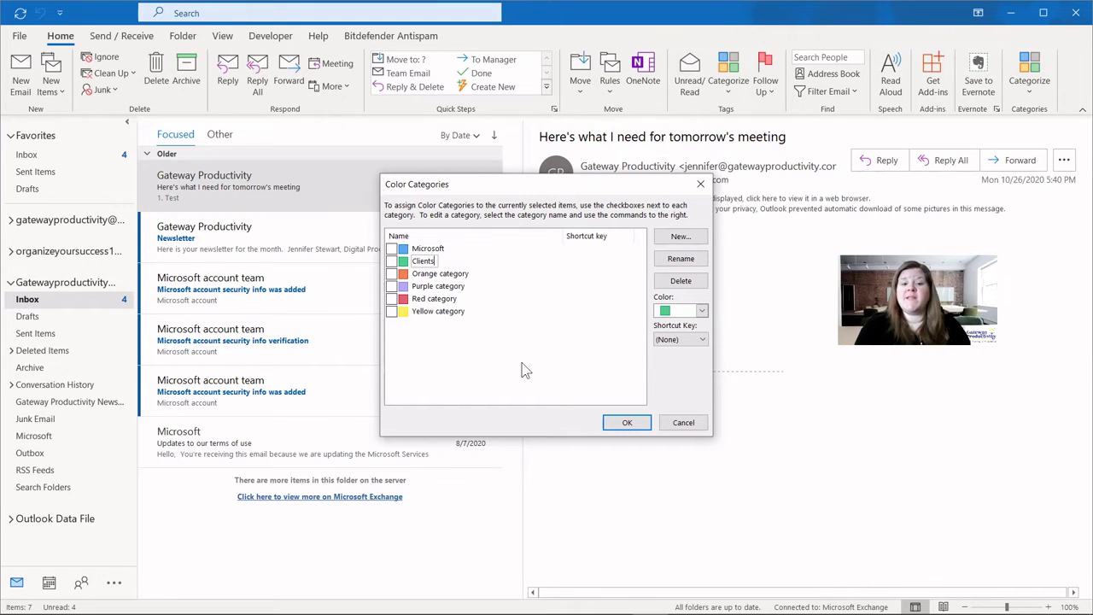
left_click(578, 373)
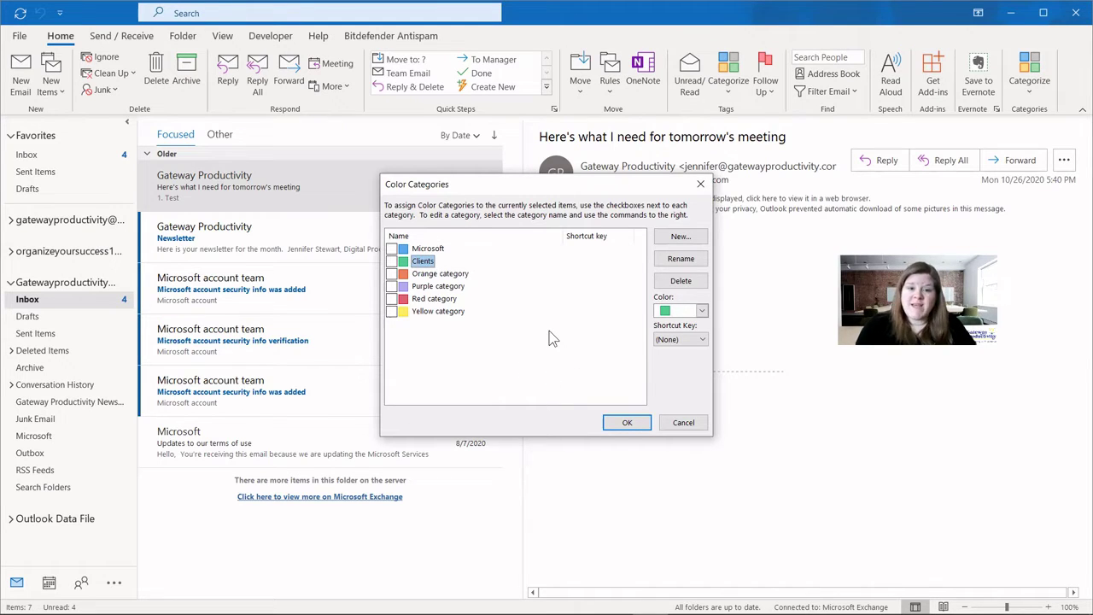
- Rename the Orange category to Planning and save the color category changes
left_click(437, 275)
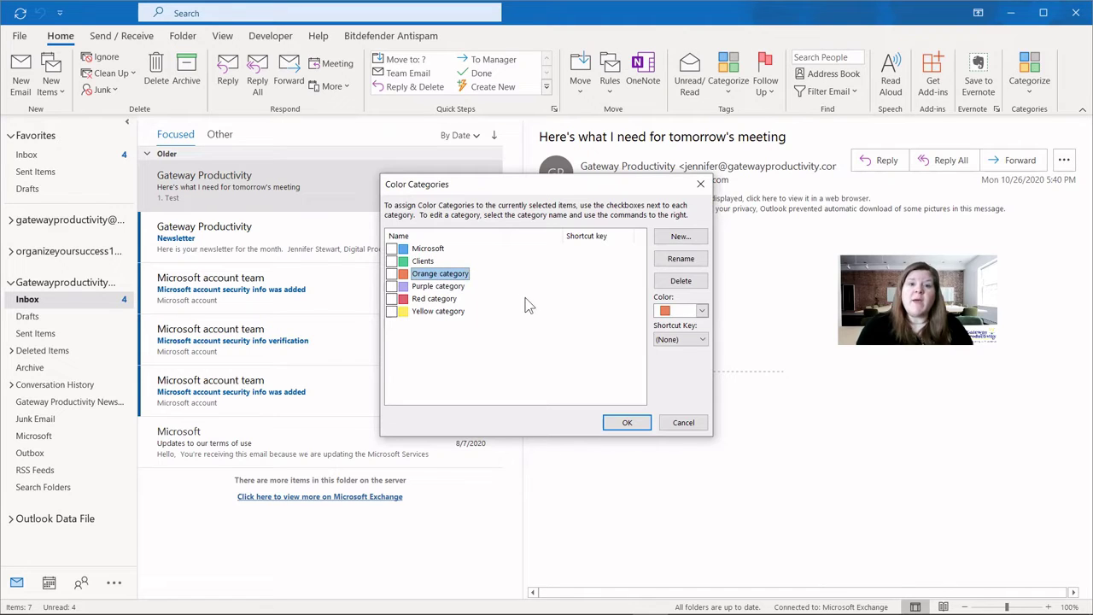
left_click(674, 259)
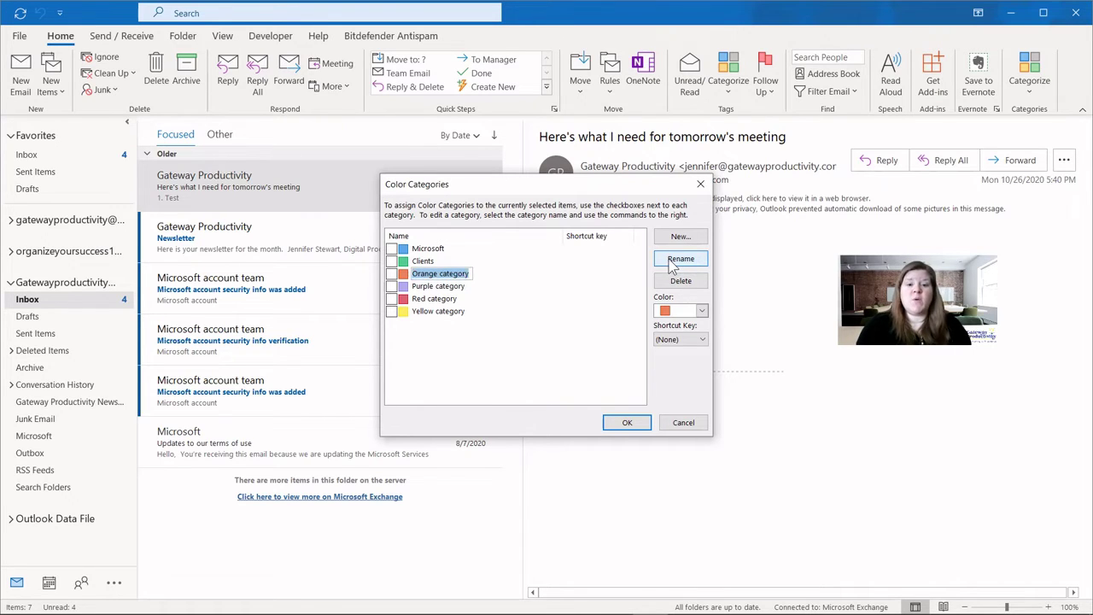
type("Pl")
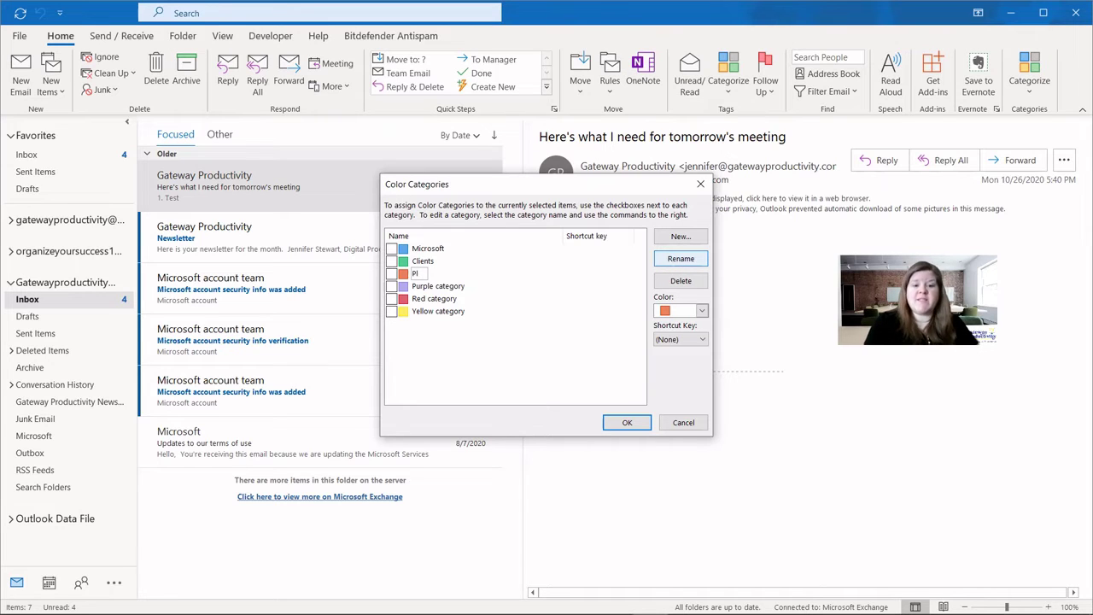
type("anning")
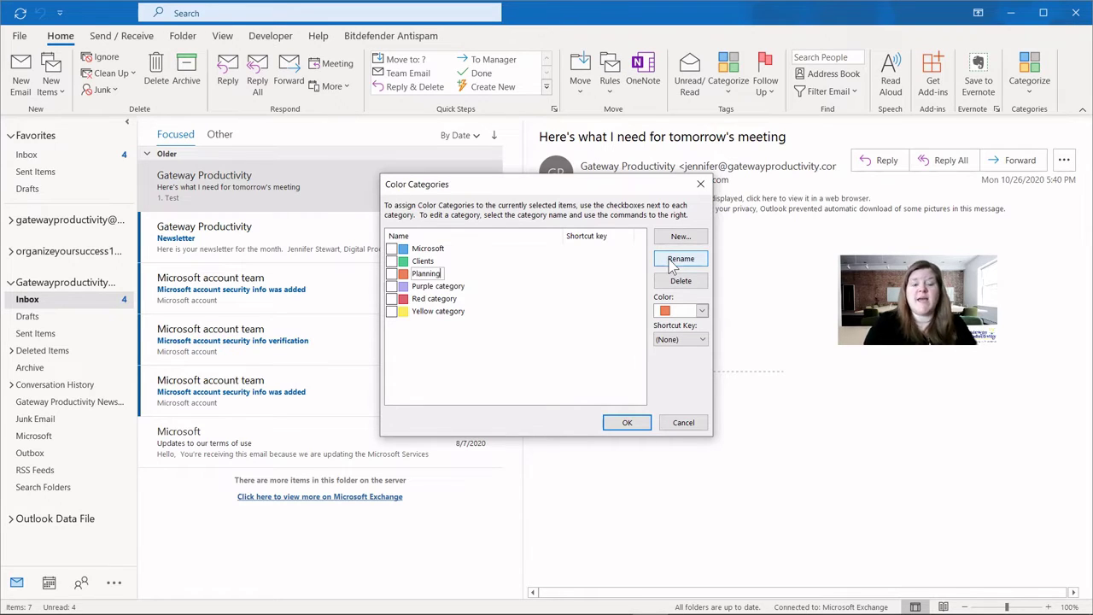
left_click(545, 355)
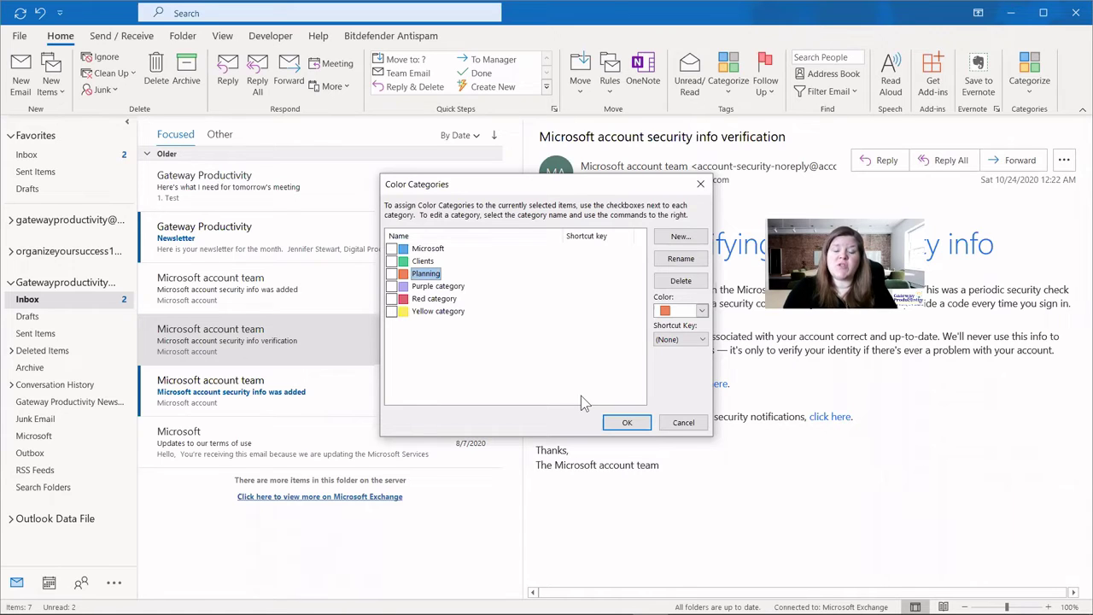
left_click(627, 422)
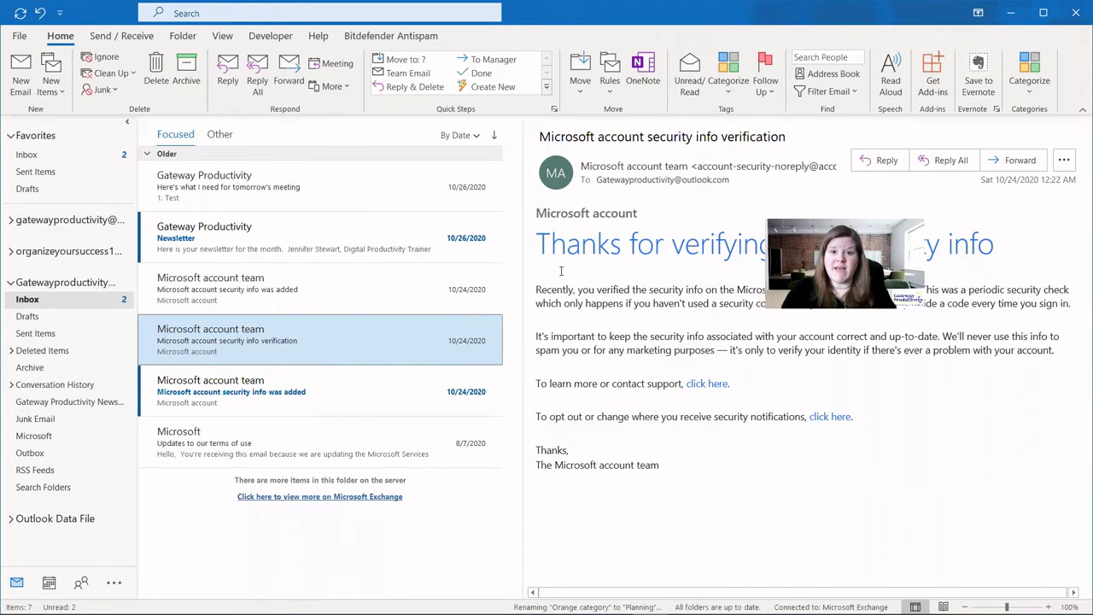
- View the "Microsoft account security info verification" message in its own window, close it, and assign the message the Microsoft category
double_click(240, 338)
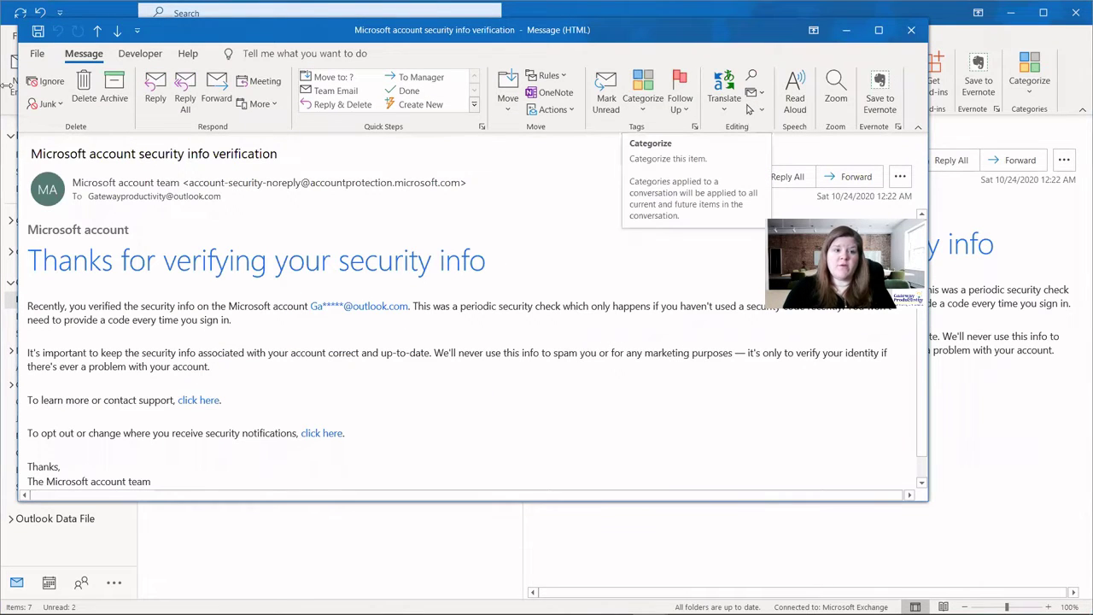
left_click(909, 30)
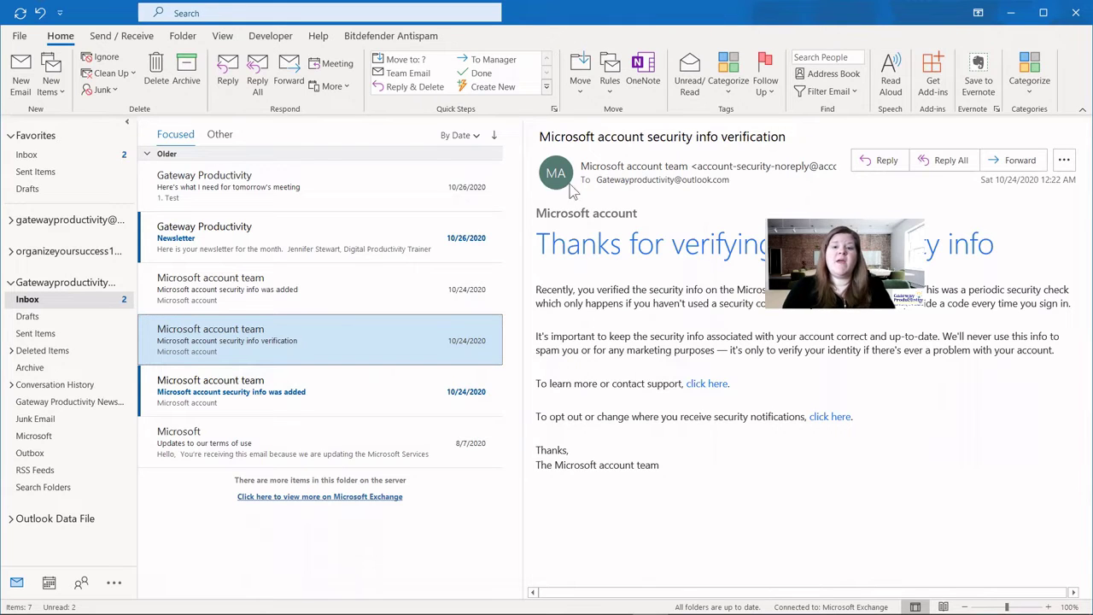
left_click(741, 75)
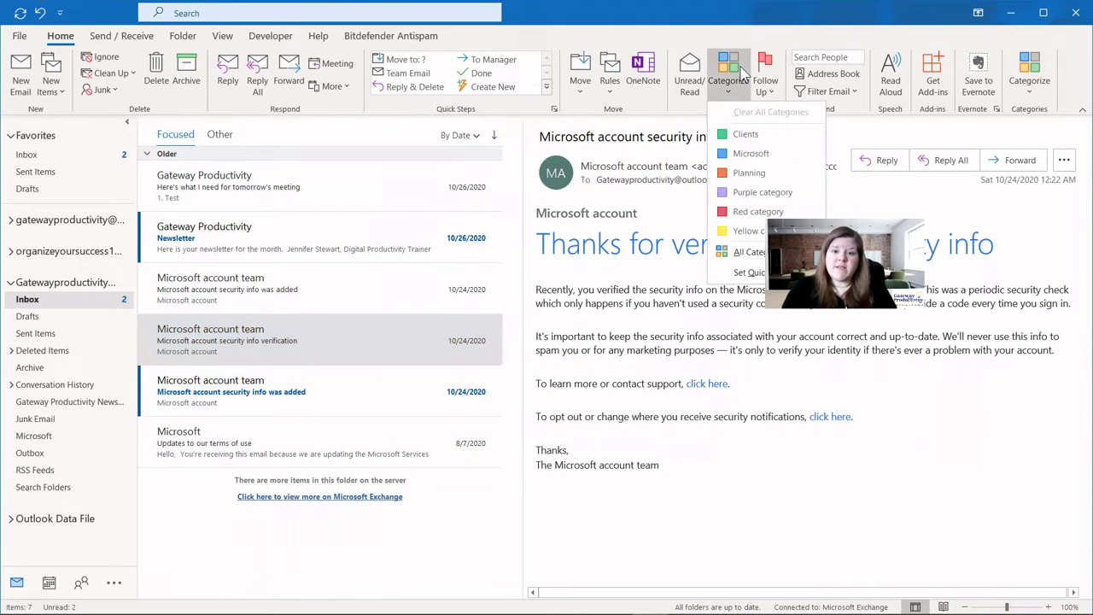
left_click(739, 154)
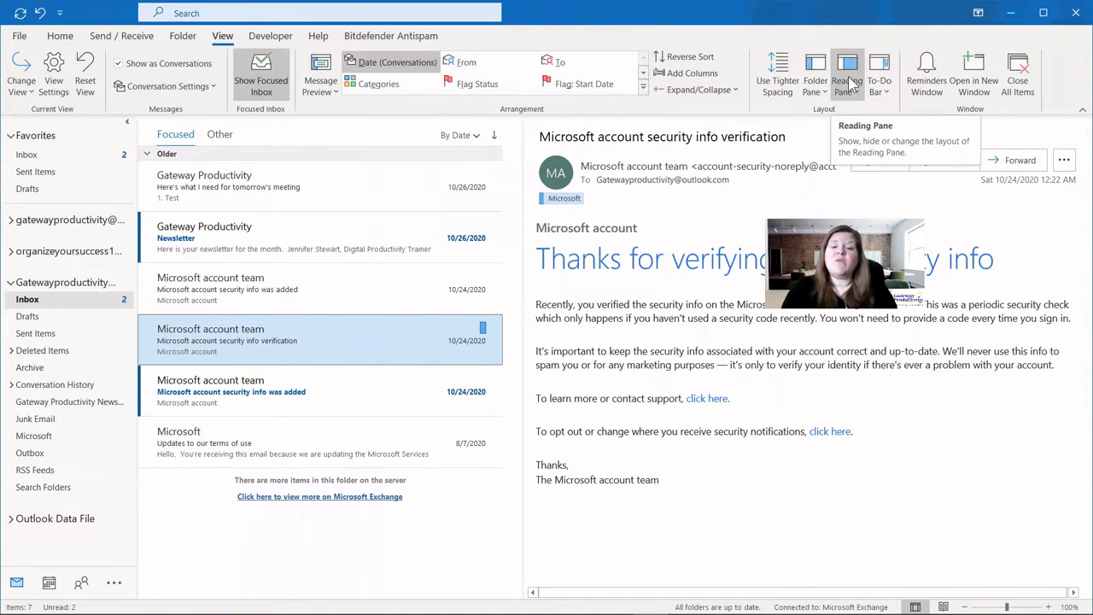
- Turn off the Reading Pane and open the Field Chooser for the message list columns
left_click(849, 84)
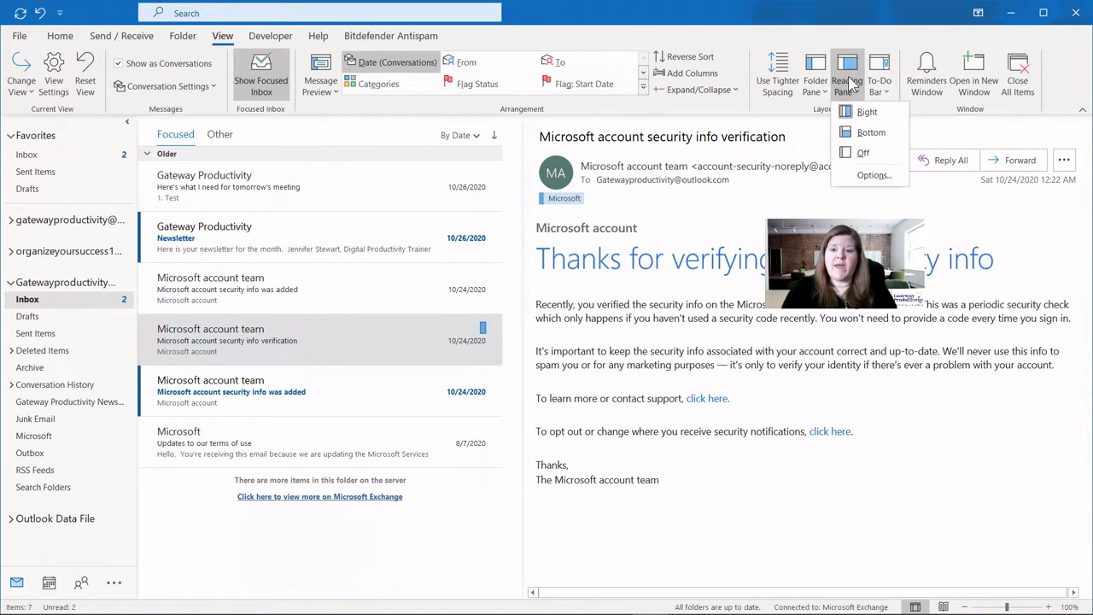
left_click(863, 153)
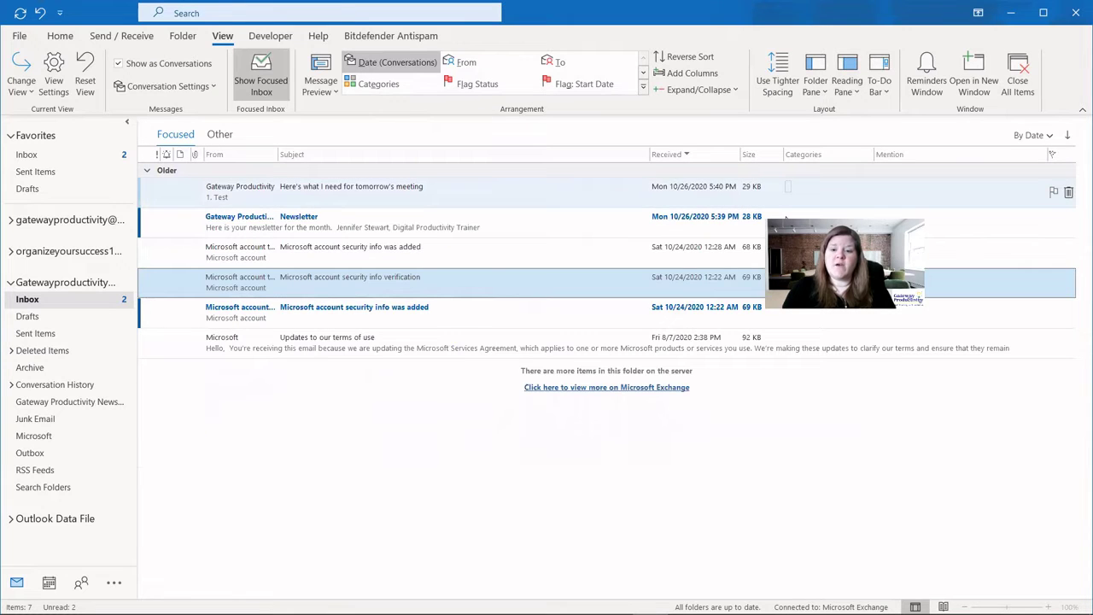
left_click(795, 280)
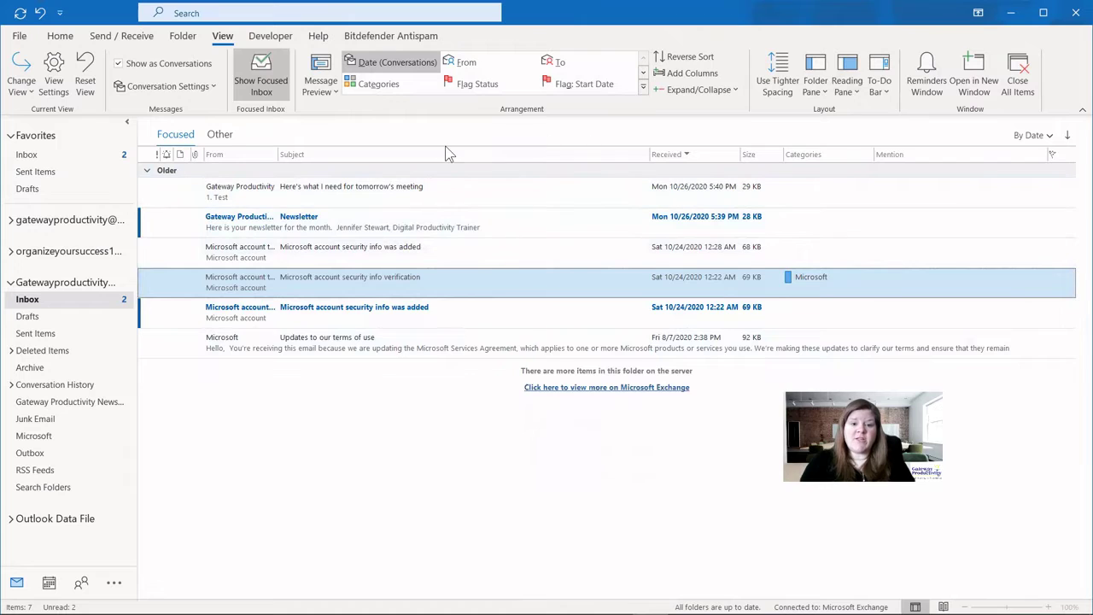
right_click(508, 154)
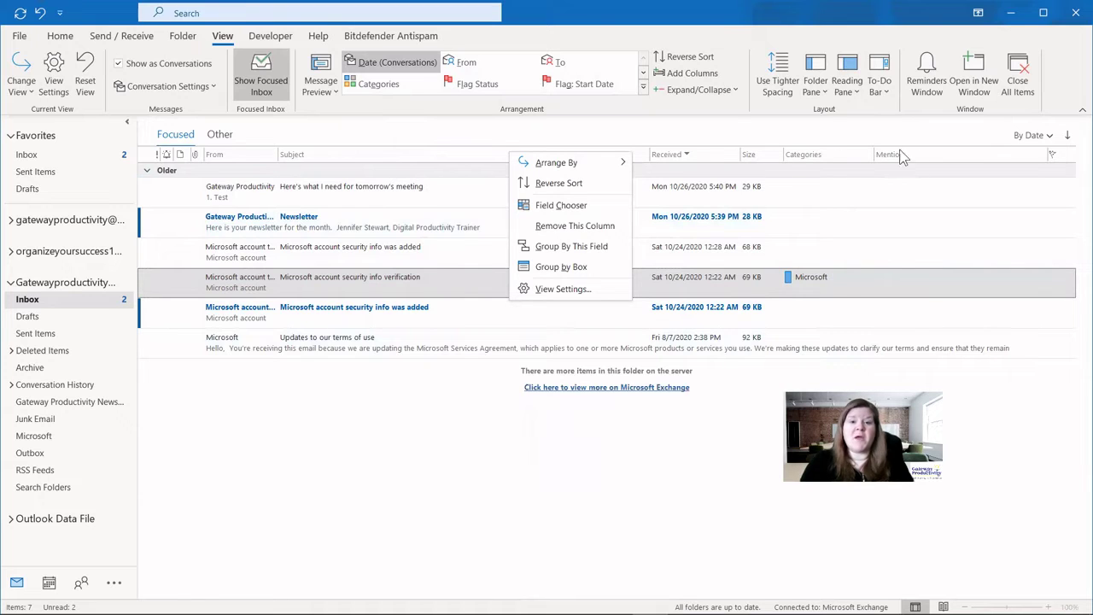
left_click(550, 205)
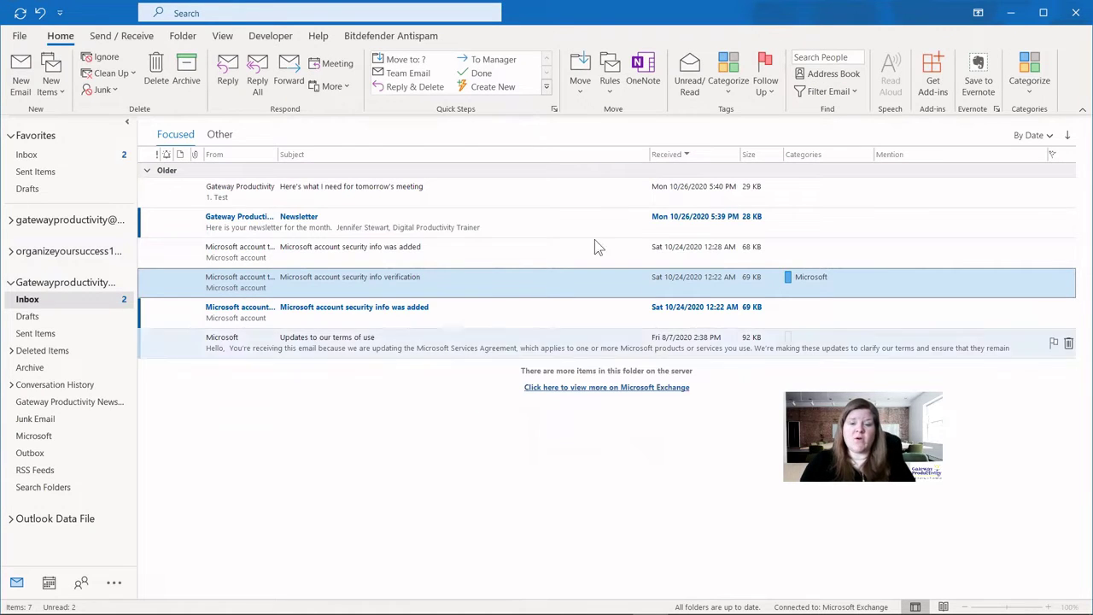
- Assign the Planning and Clients categories to the message "Here's what I need for tomorrow's meeting"
left_click(418, 192)
left_click(715, 70)
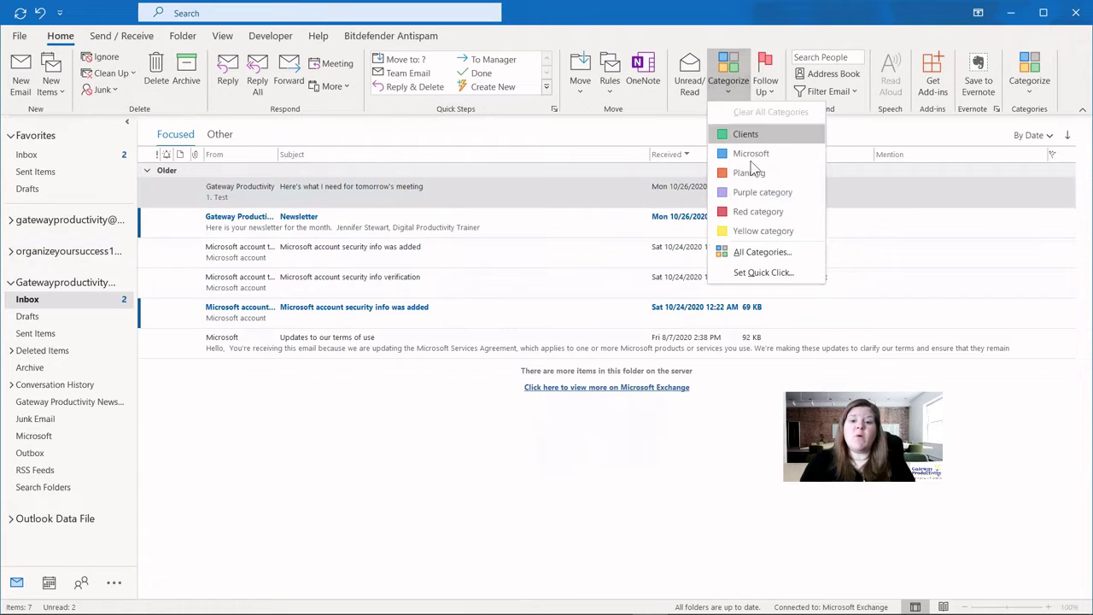
left_click(762, 172)
left_click(735, 65)
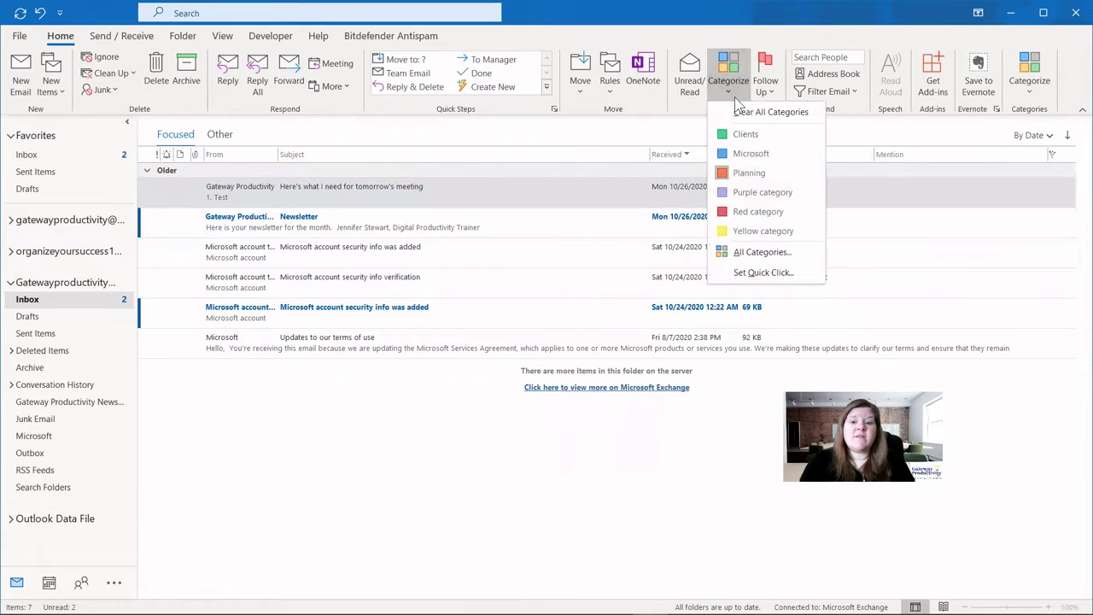
left_click(745, 134)
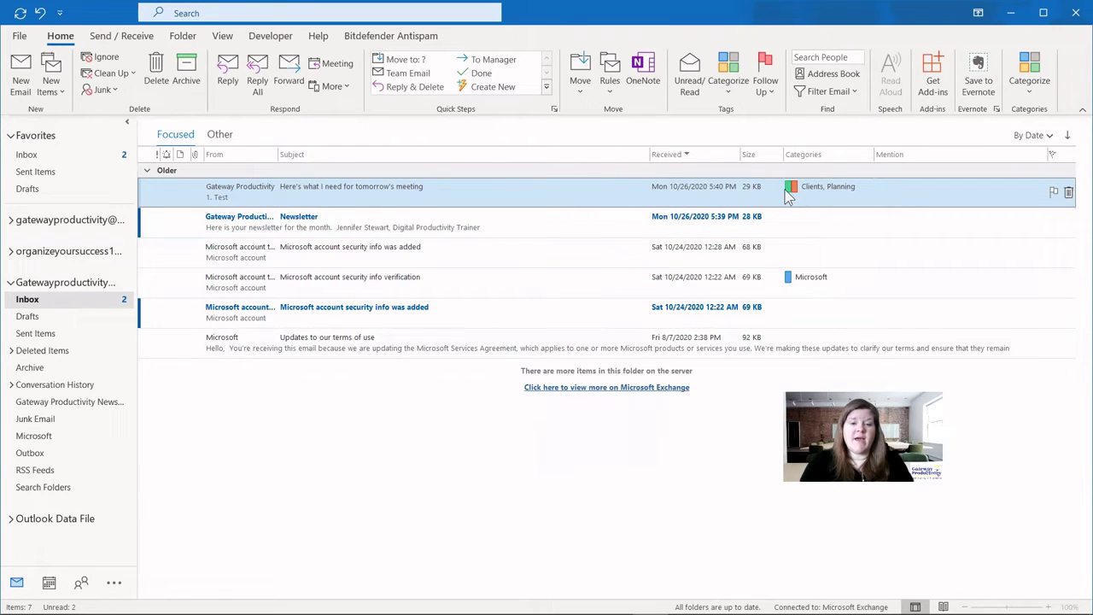
- Show the Reading Pane on the right of the message list
left_click(228, 38)
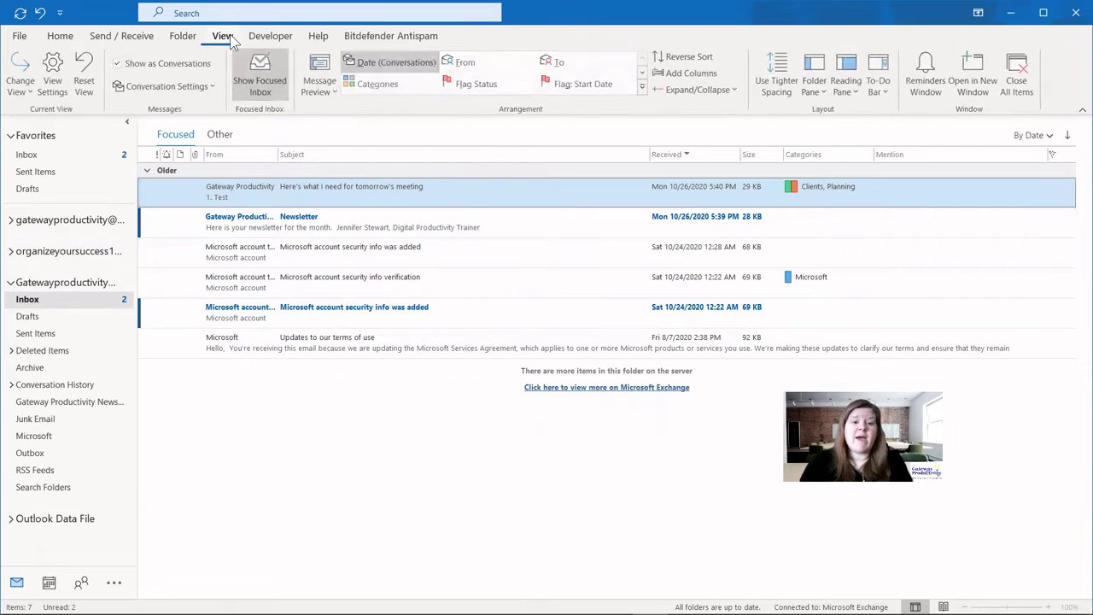
left_click(846, 85)
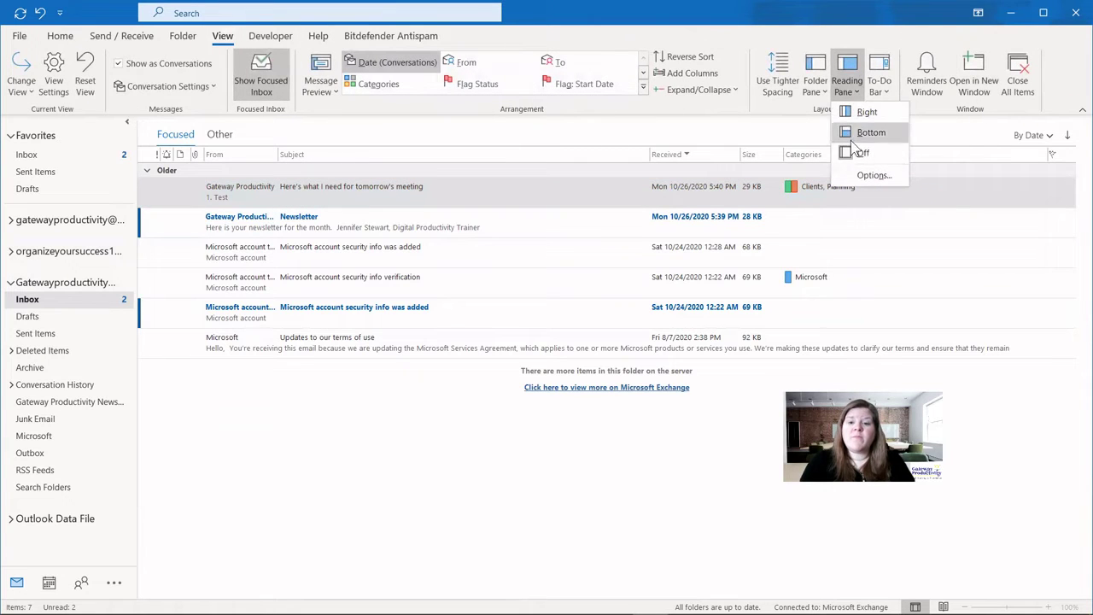
left_click(866, 115)
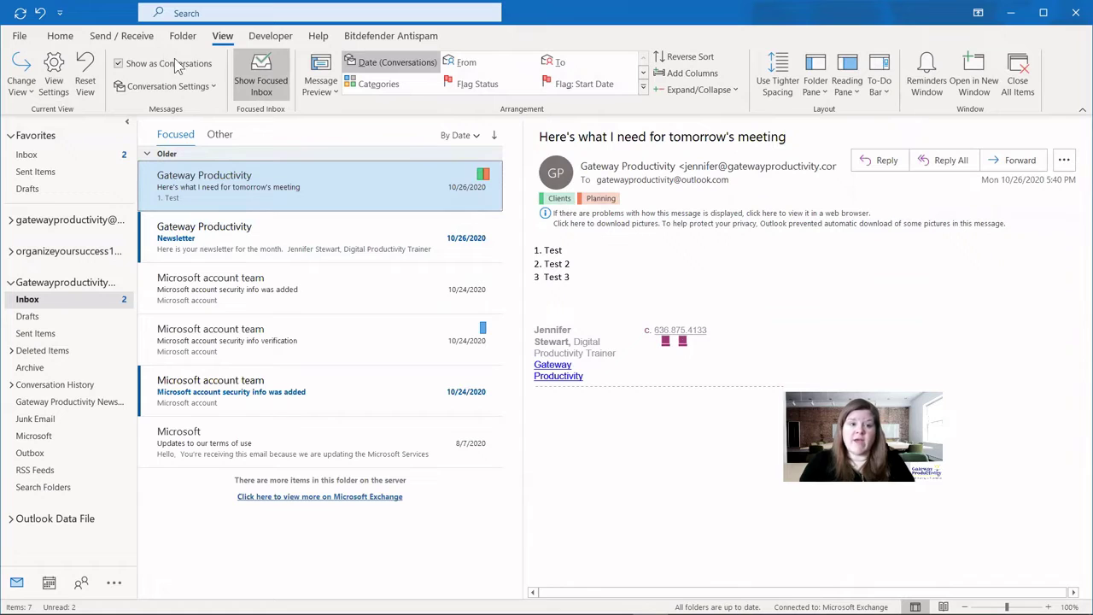
- Add the Purple category to the message "Here's what I need for tomorrow's meeting", and clear all of its categories
left_click(64, 38)
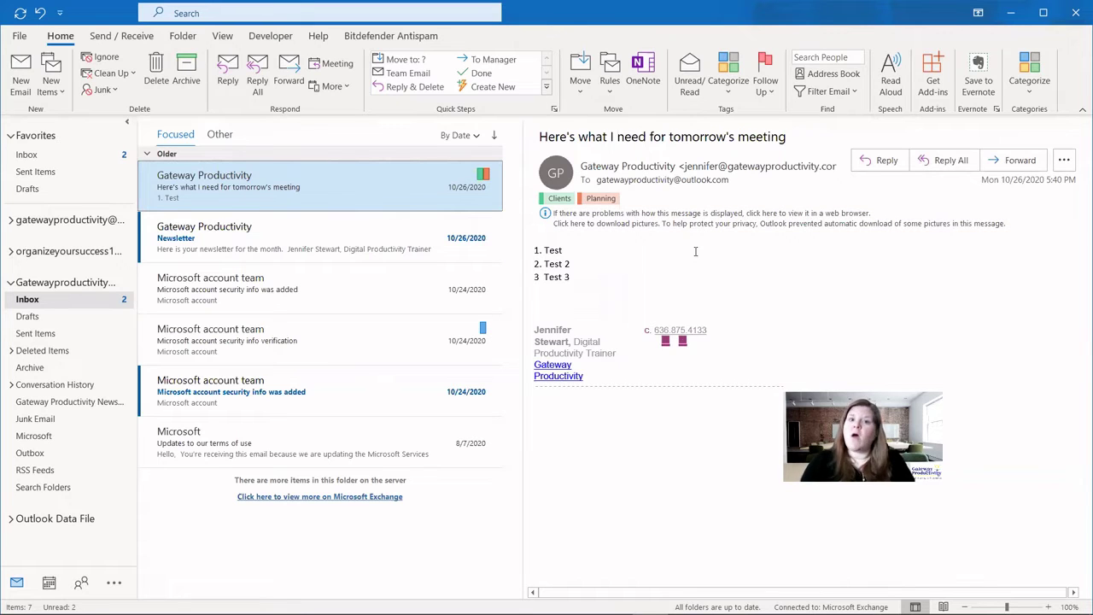
left_click(728, 75)
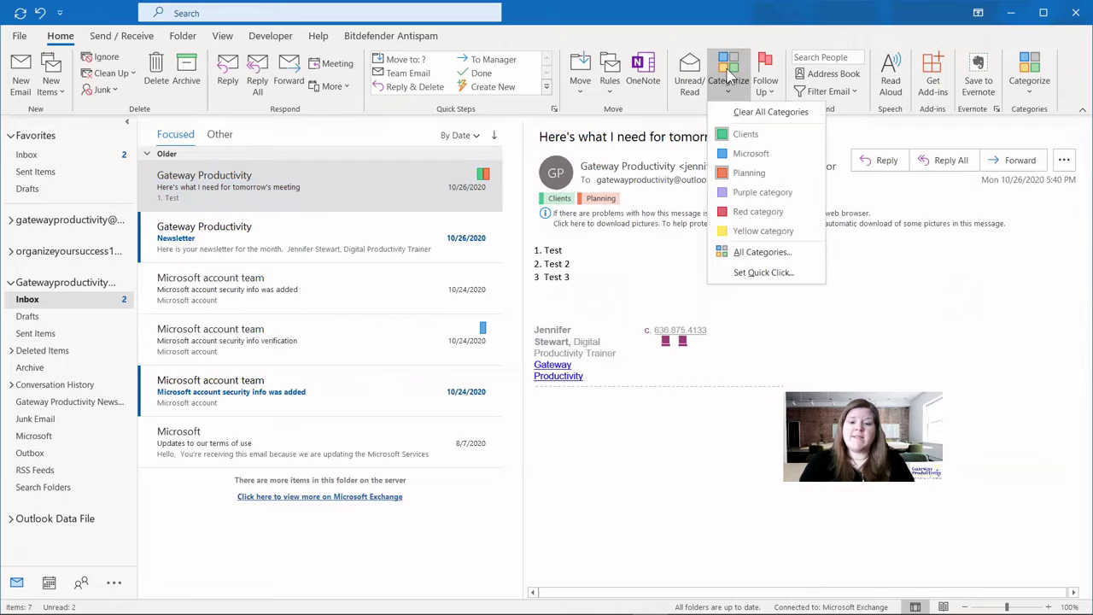
left_click(745, 173)
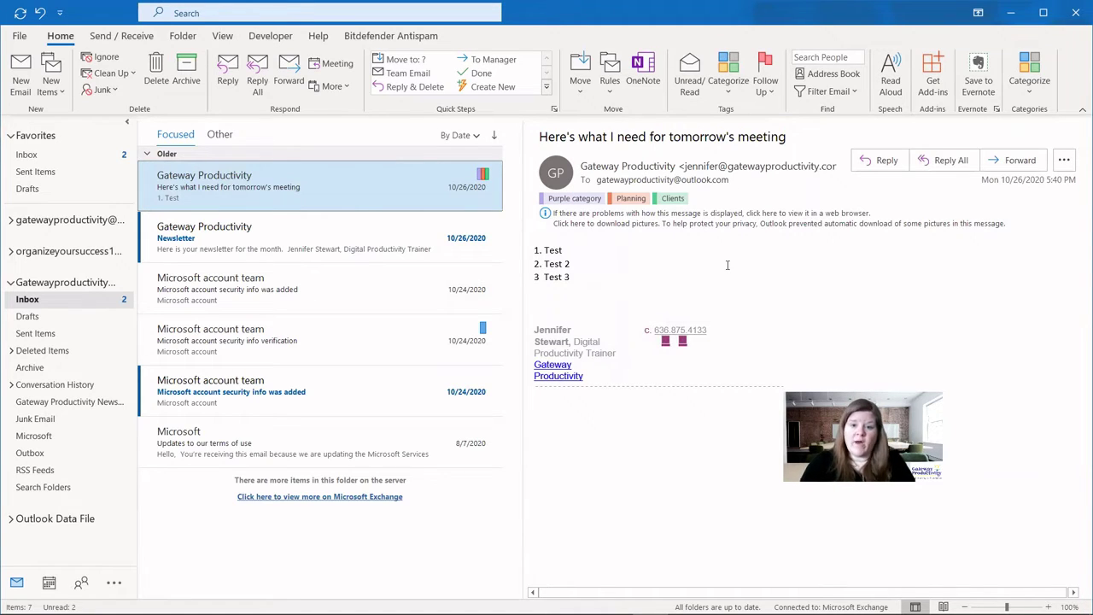
left_click(731, 85)
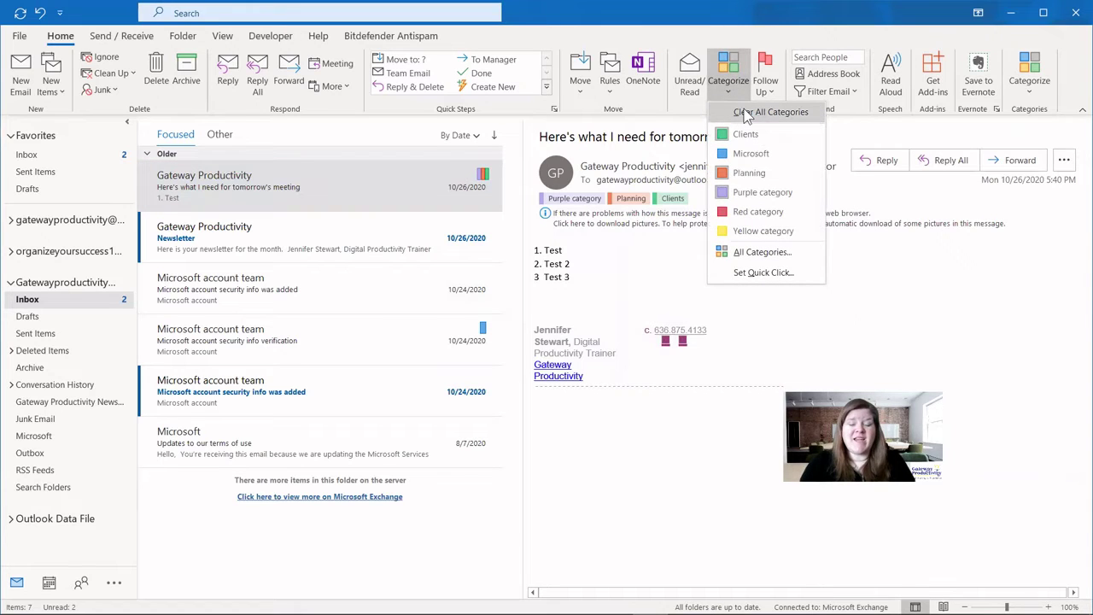
left_click(762, 116)
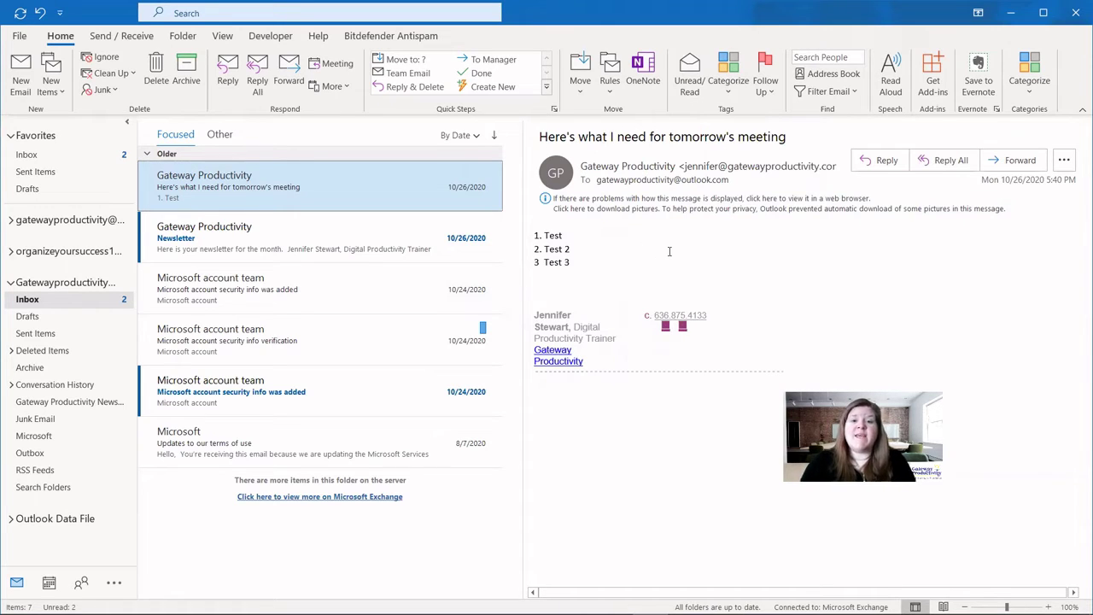
- Create and save a calendar appointment titled "Test" with the Planning category
left_click(49, 582)
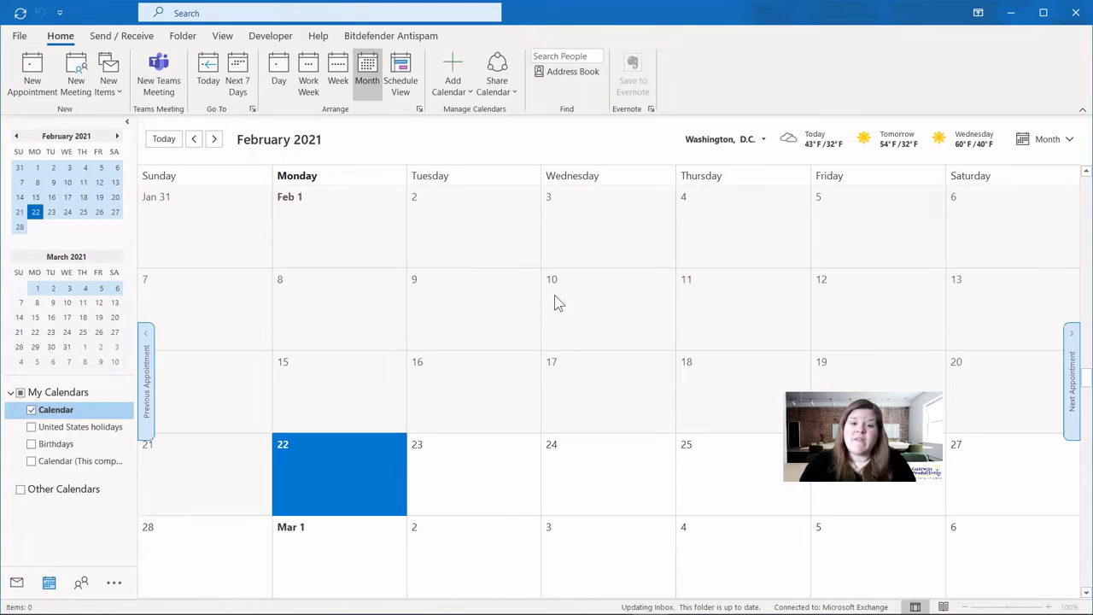
left_click(32, 73)
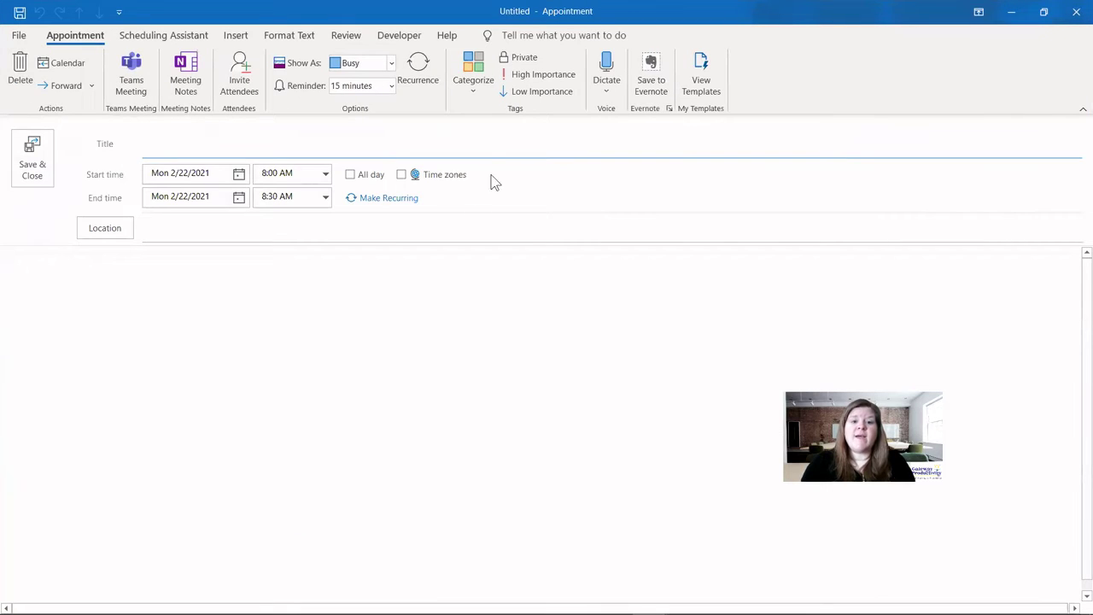
left_click(474, 85)
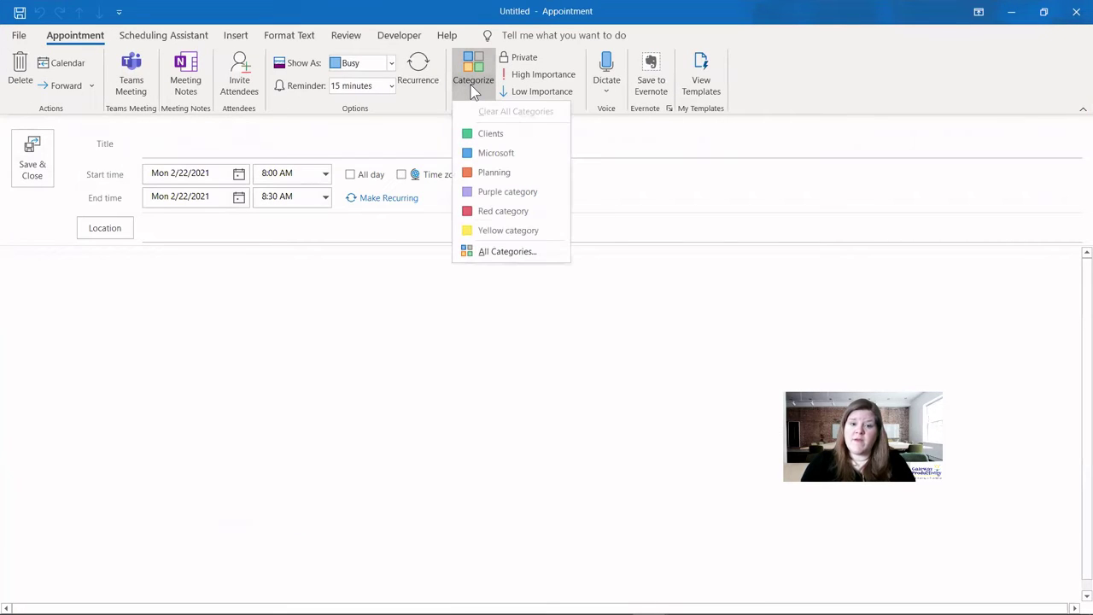
left_click(503, 173)
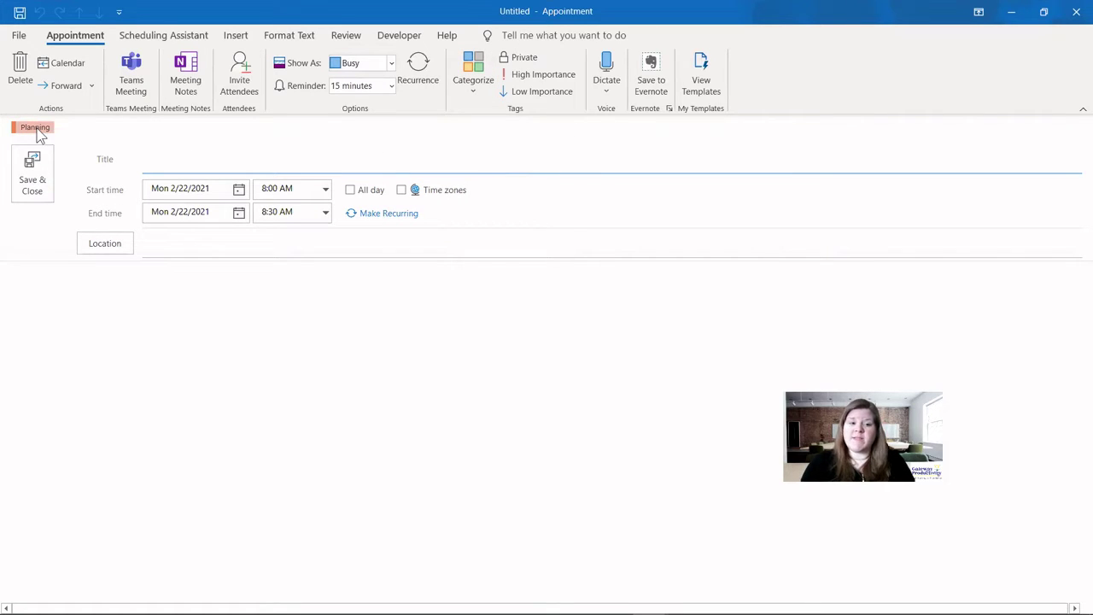
type("Test")
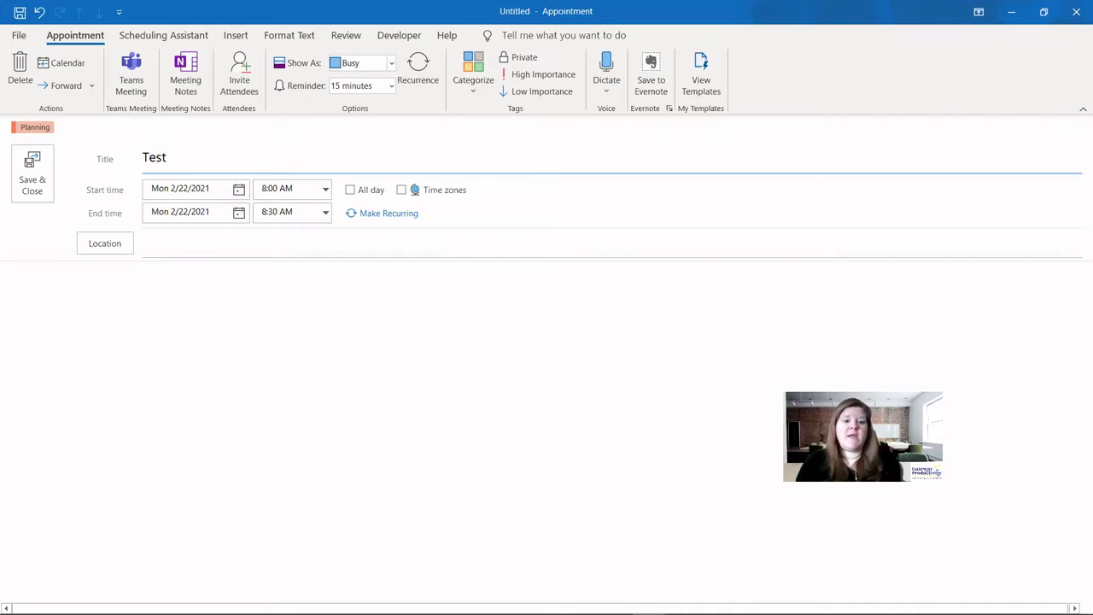
key("Tab")
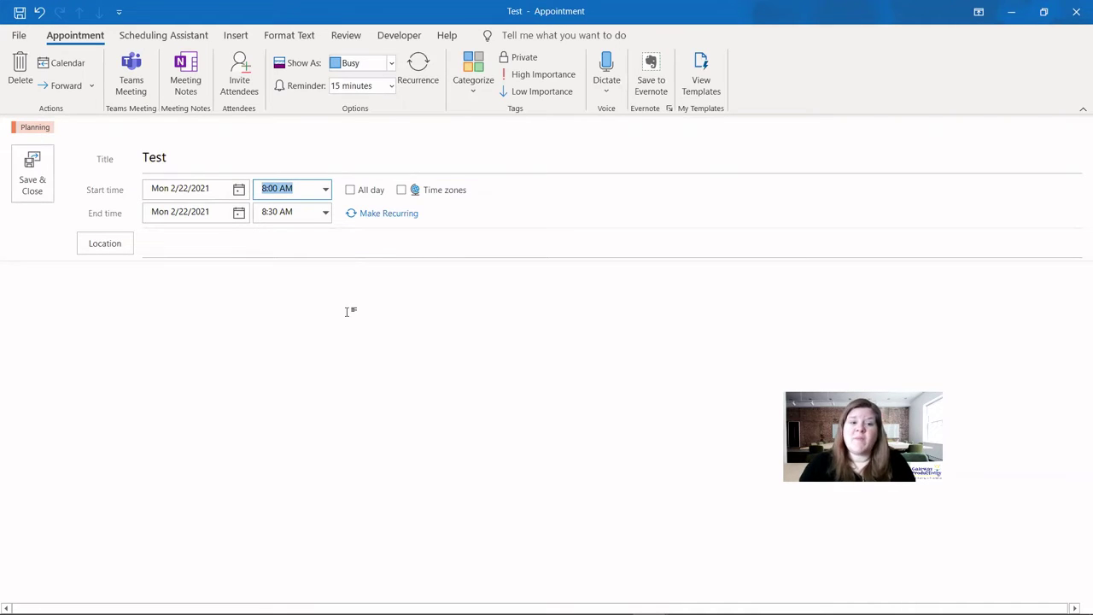
left_click(29, 167)
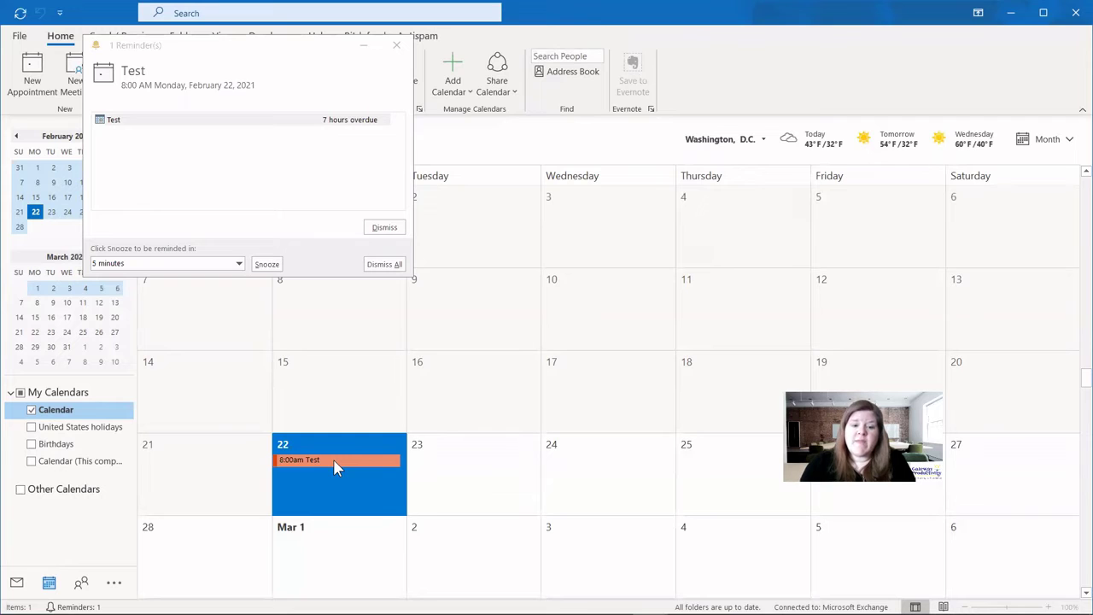
- Add the Clients category to the "Test" appointment, save it, and close the reminder window
left_click(333, 459)
double_click(335, 459)
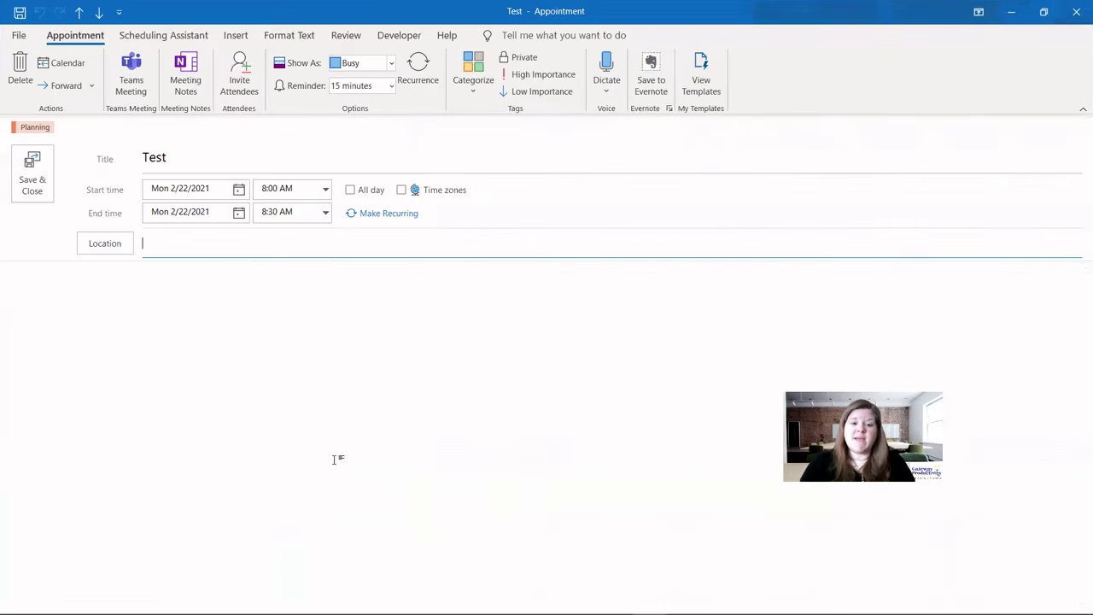
left_click(472, 83)
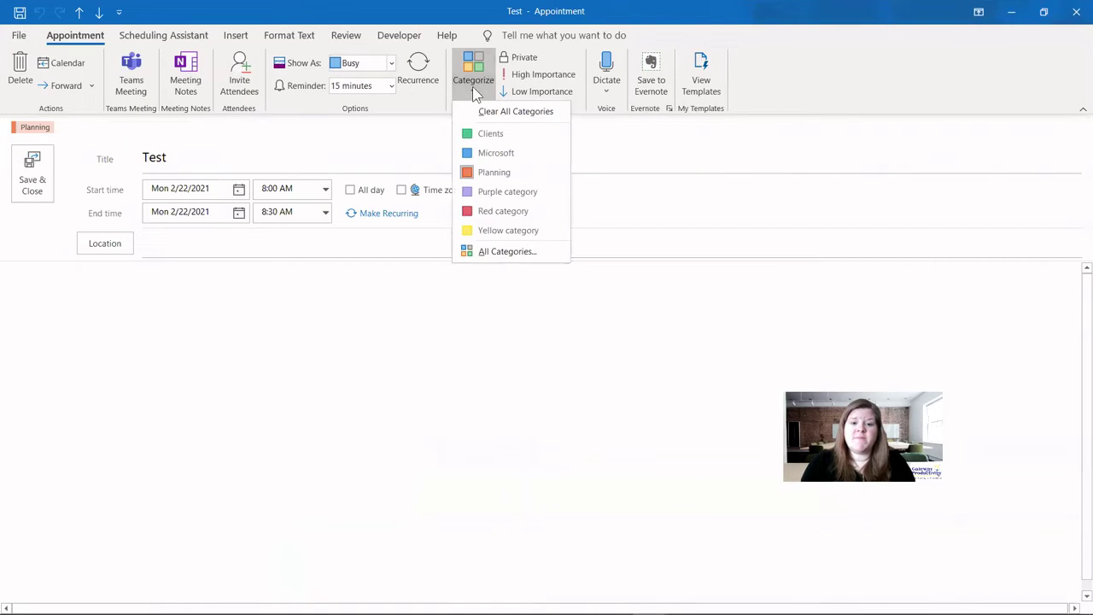
left_click(488, 134)
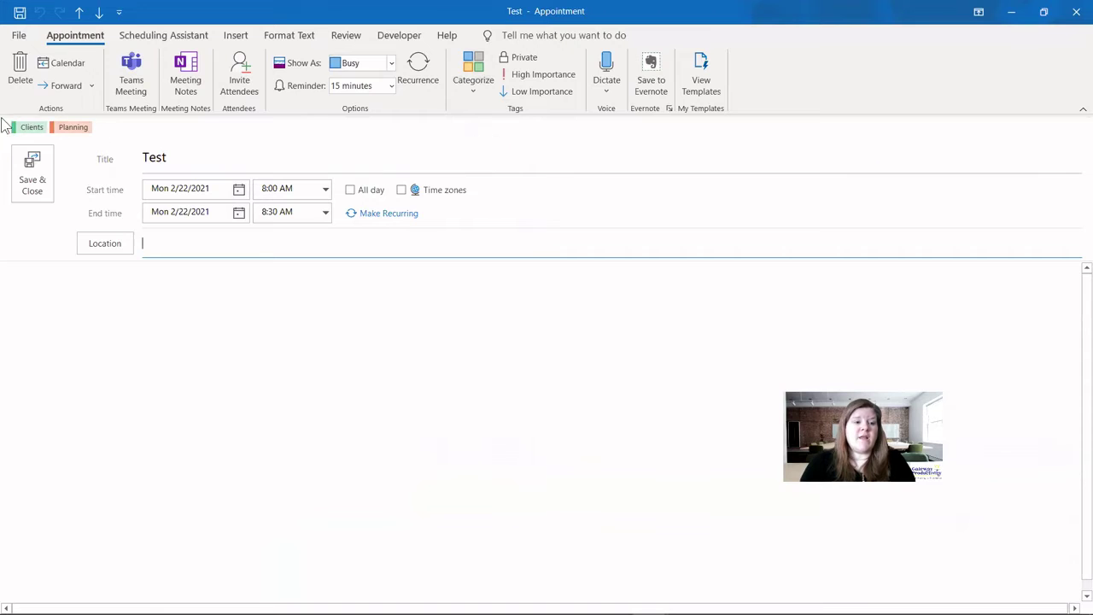
left_click(34, 185)
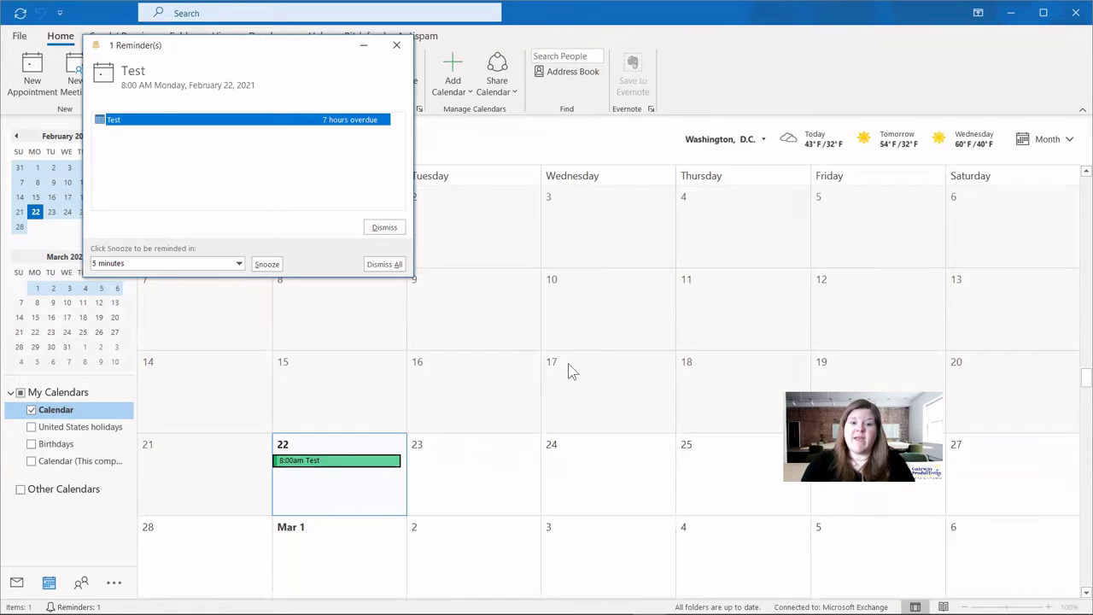
left_click(397, 46)
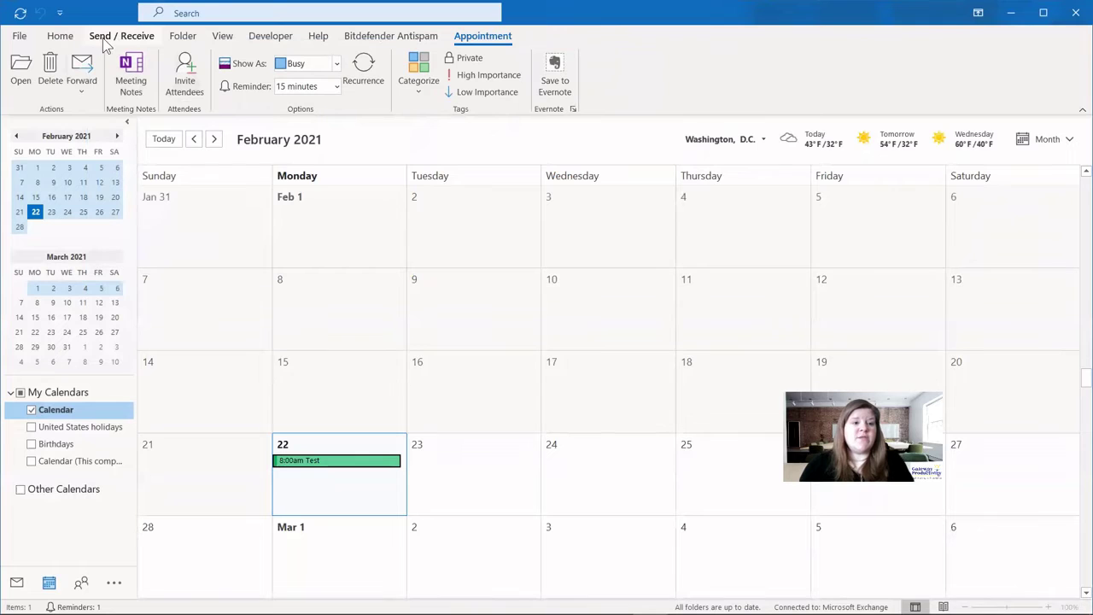
- Switch the calendar to the Week view and preview the "Test" appointment's category colors and details
left_click(222, 37)
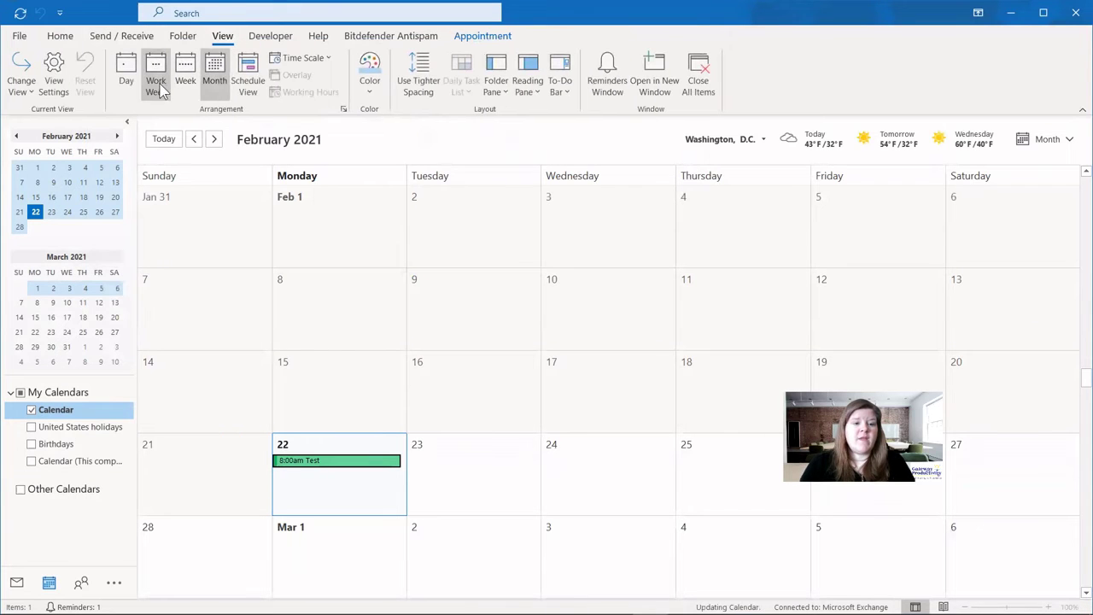
left_click(222, 37)
left_click(186, 76)
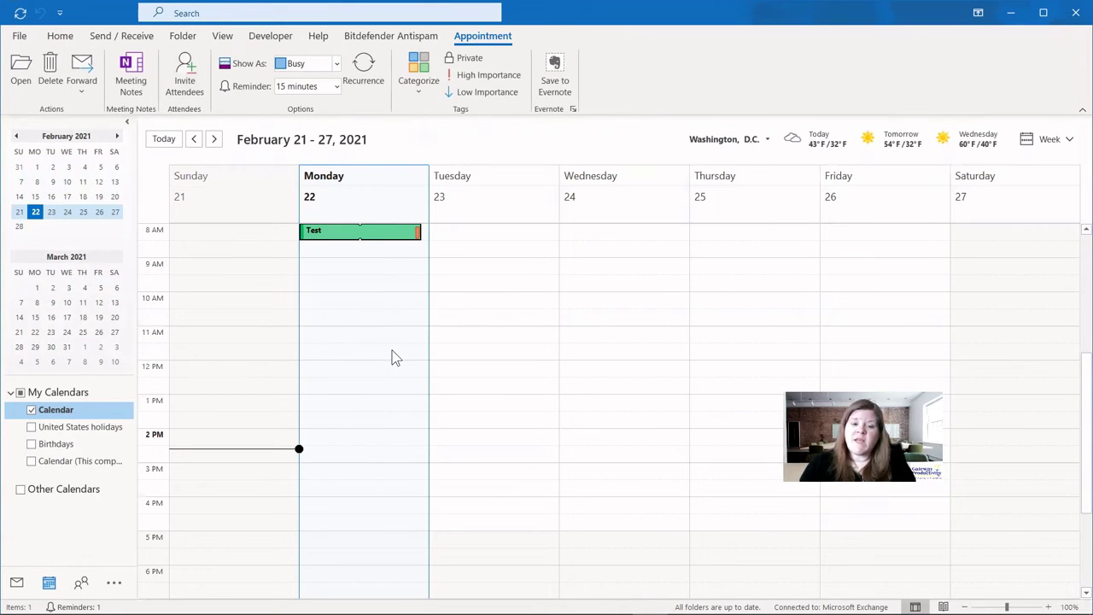
mouse_move(339, 232)
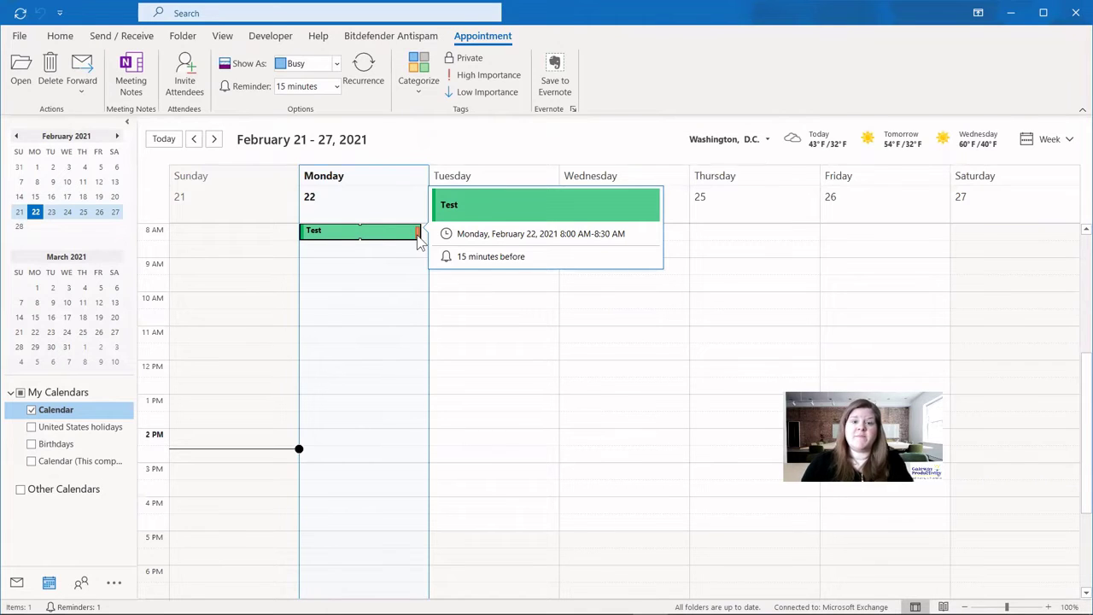
- Create a new contact named "Test" and assign it the Clients and Planning categories
key("ctrl+3")
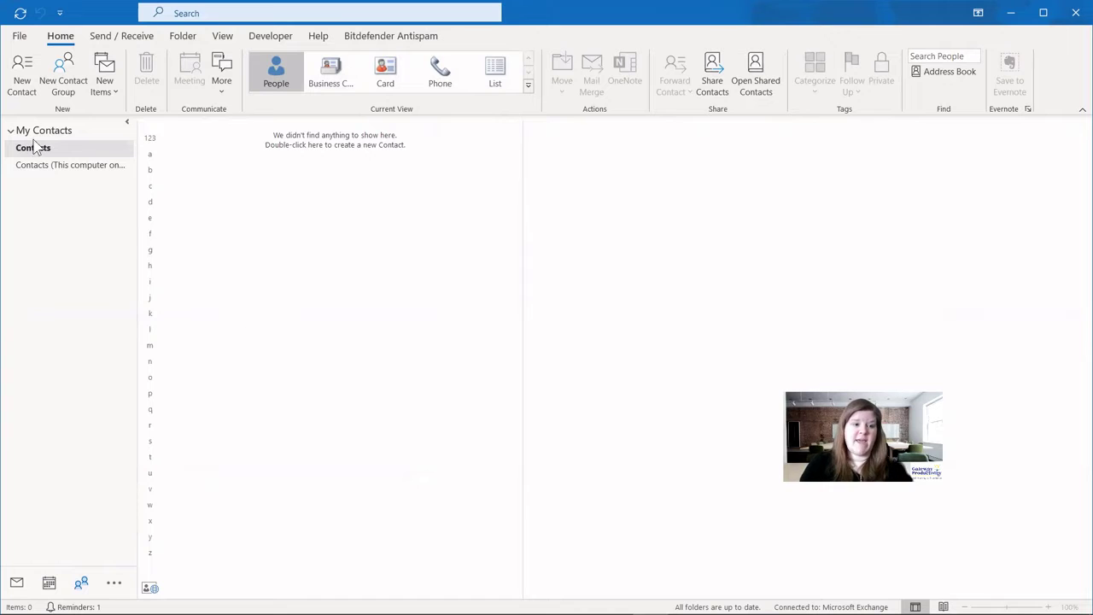
left_click(28, 65)
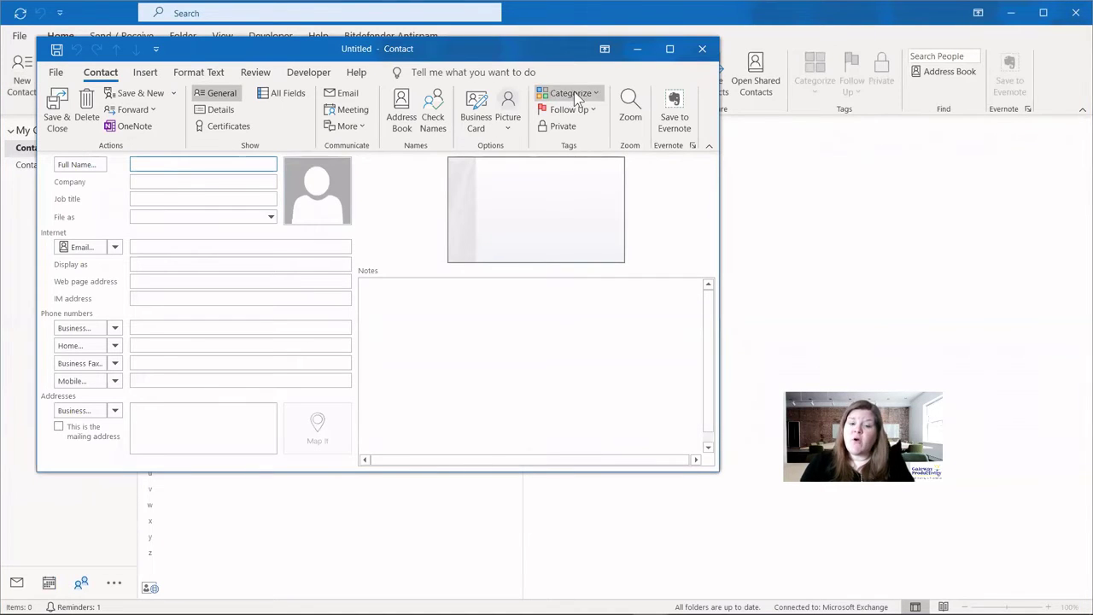
left_click(670, 49)
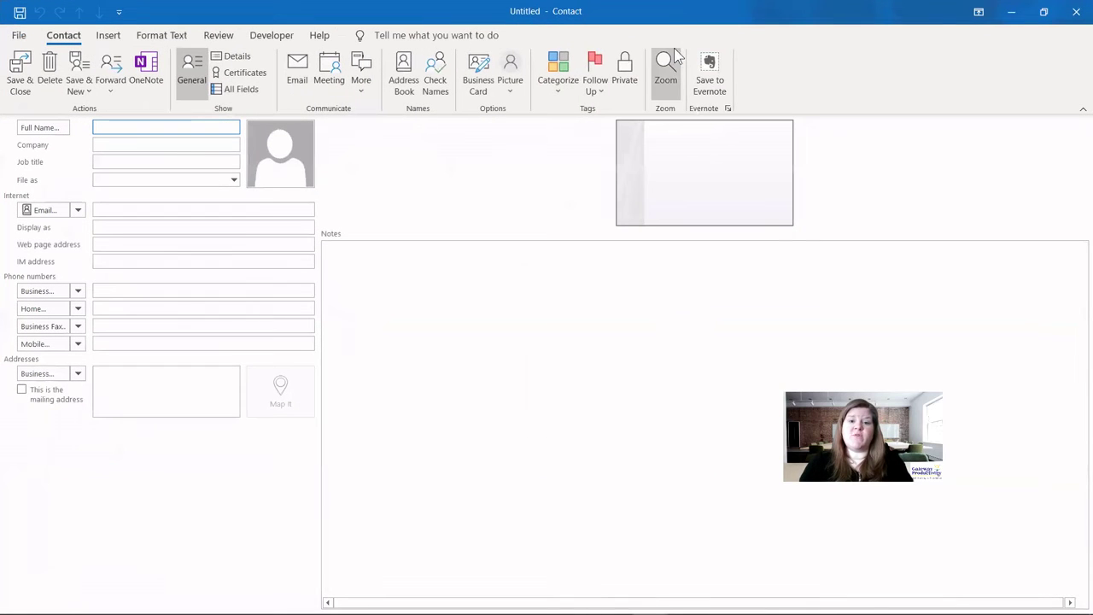
left_click(550, 75)
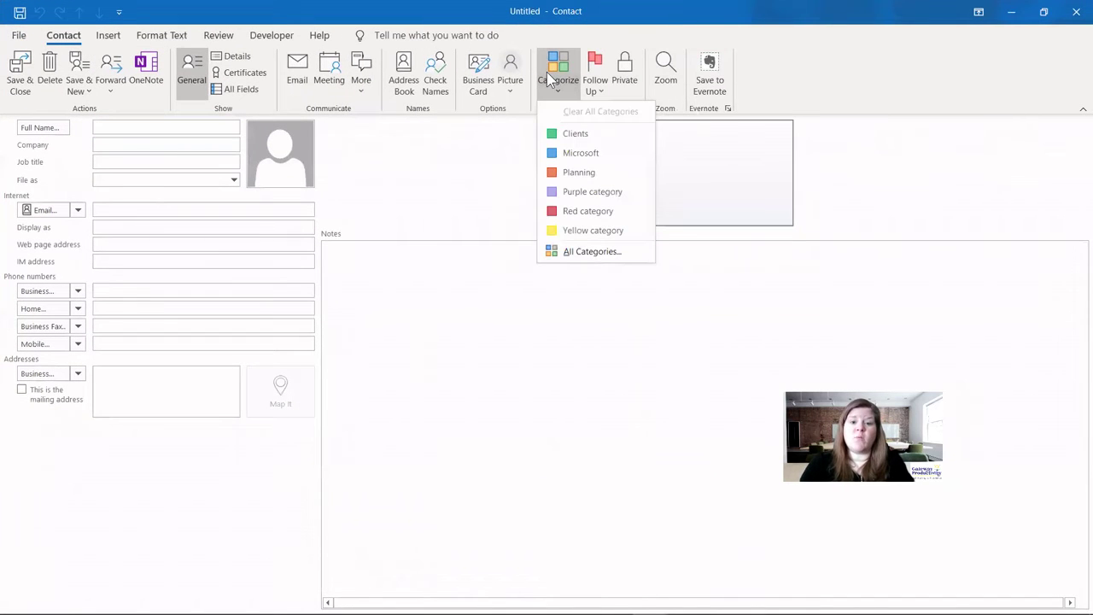
left_click(573, 134)
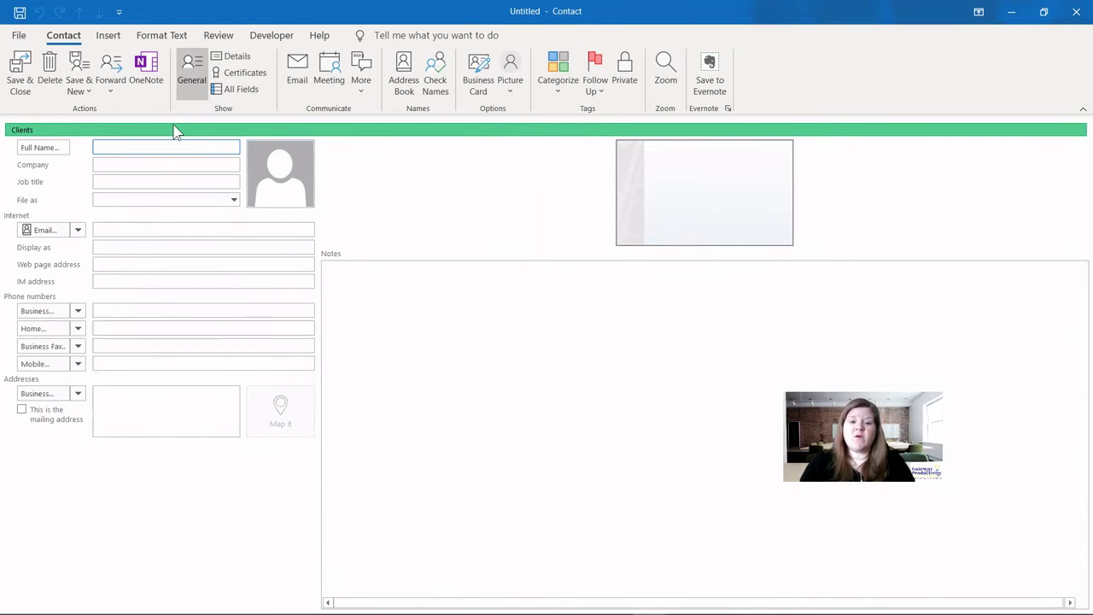
left_click(557, 77)
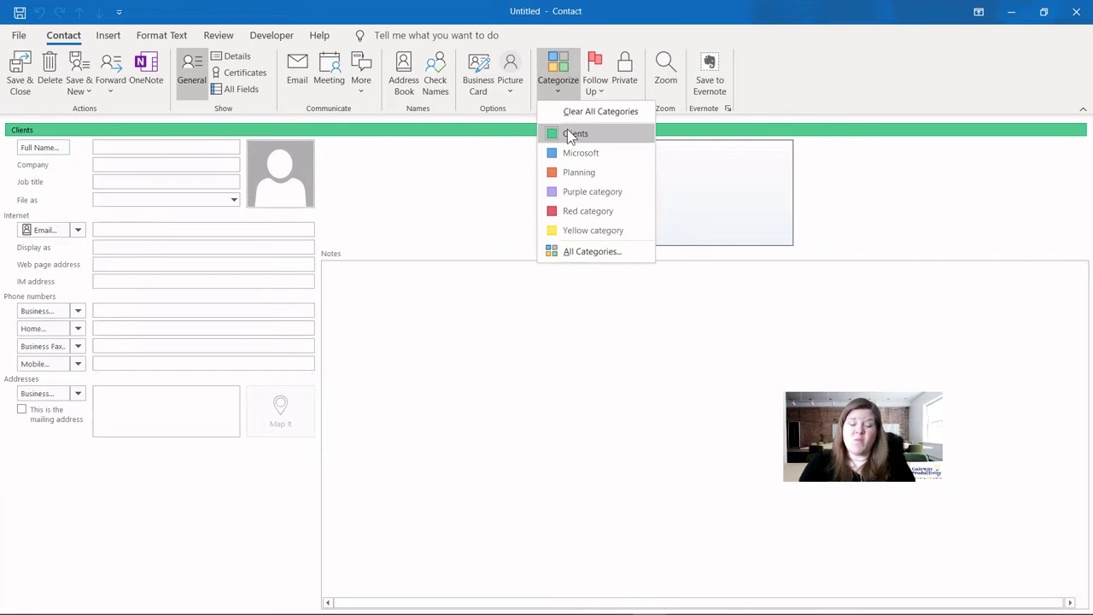
left_click(577, 170)
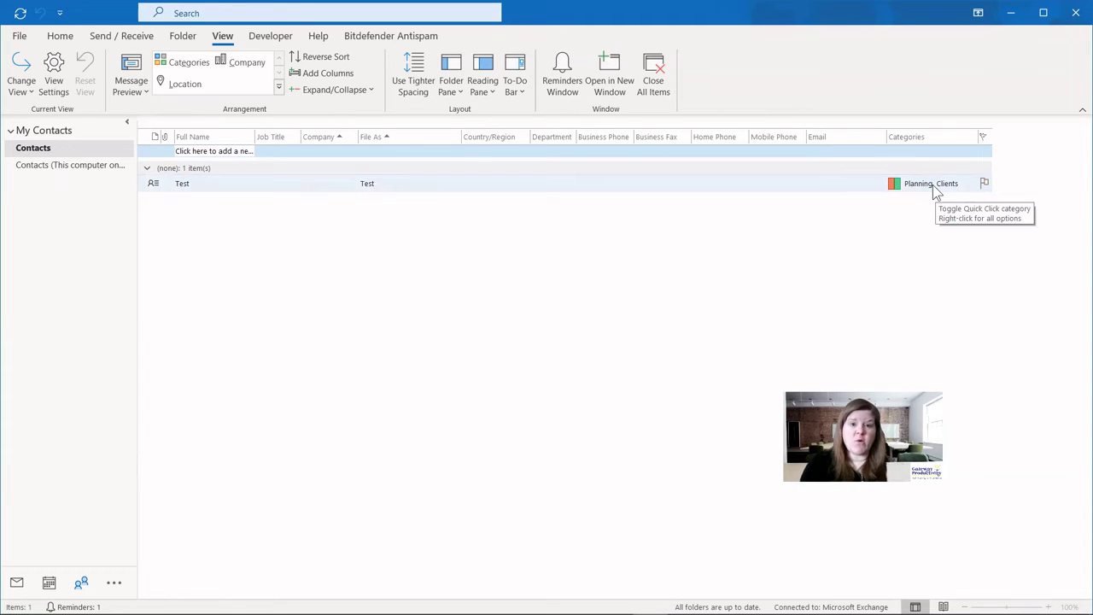
- Show the contacts in the People view and switch them to the Business Card view
left_click(17, 92)
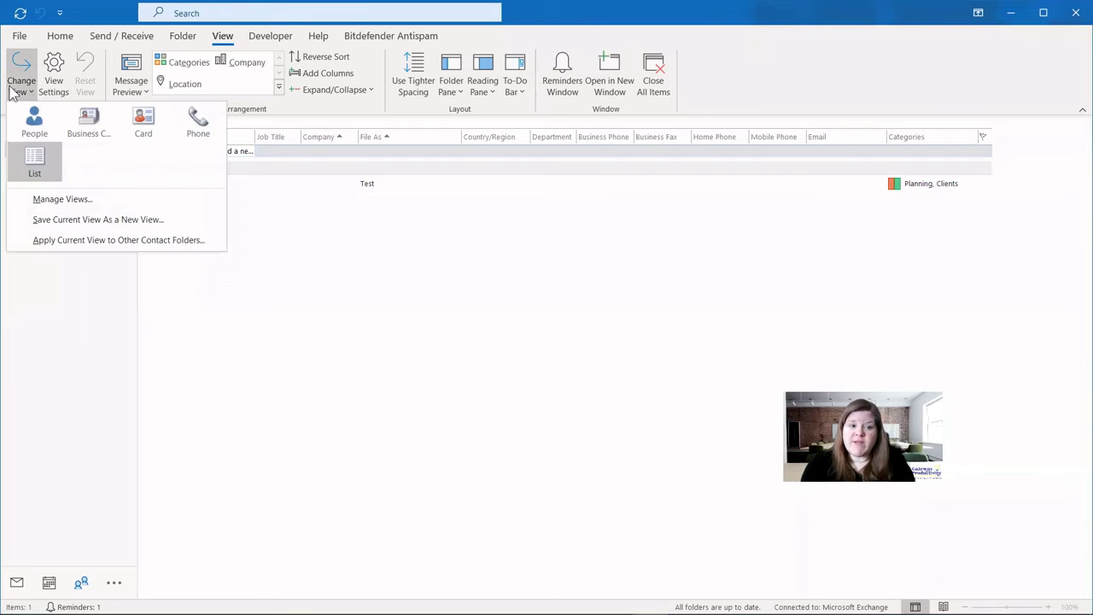
left_click(36, 127)
left_click(12, 77)
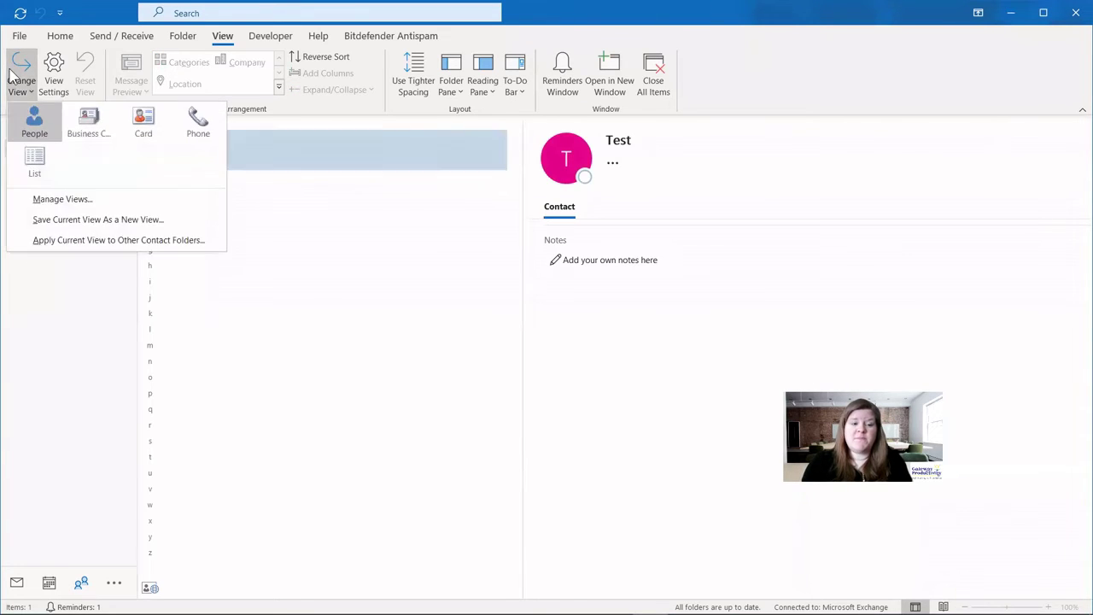
left_click(90, 126)
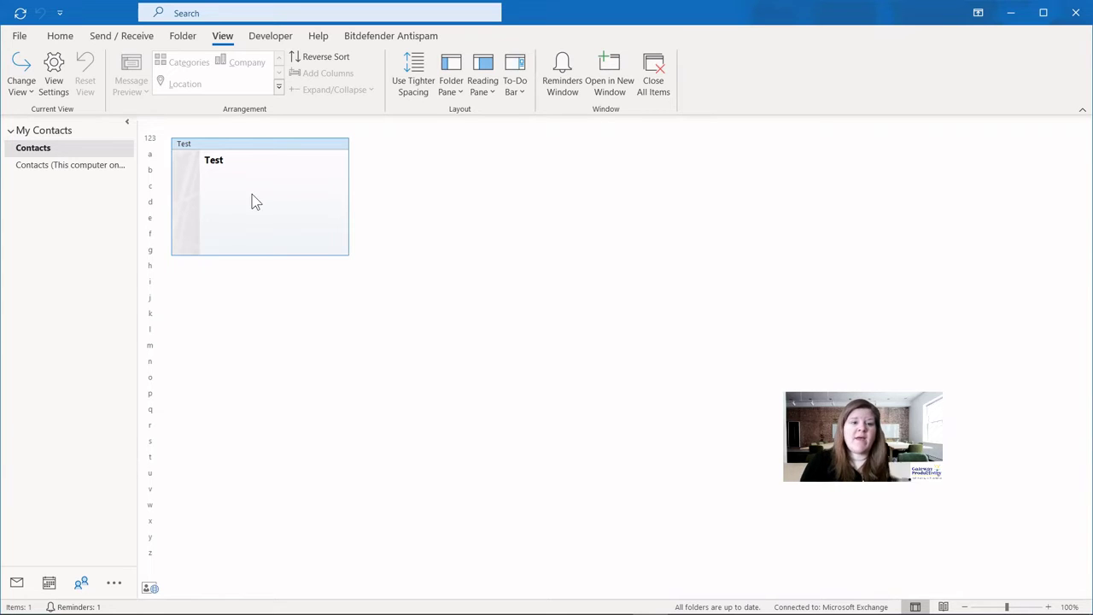
- Open the "Test" contact, remove its Planning category and assign it the Microsoft category
double_click(252, 201)
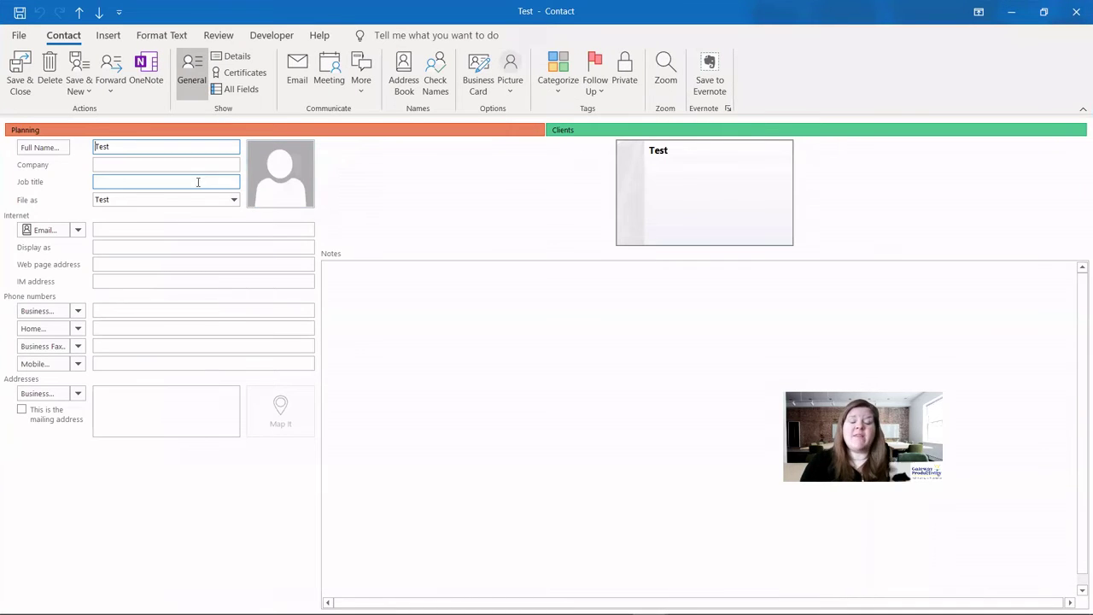
left_click(557, 85)
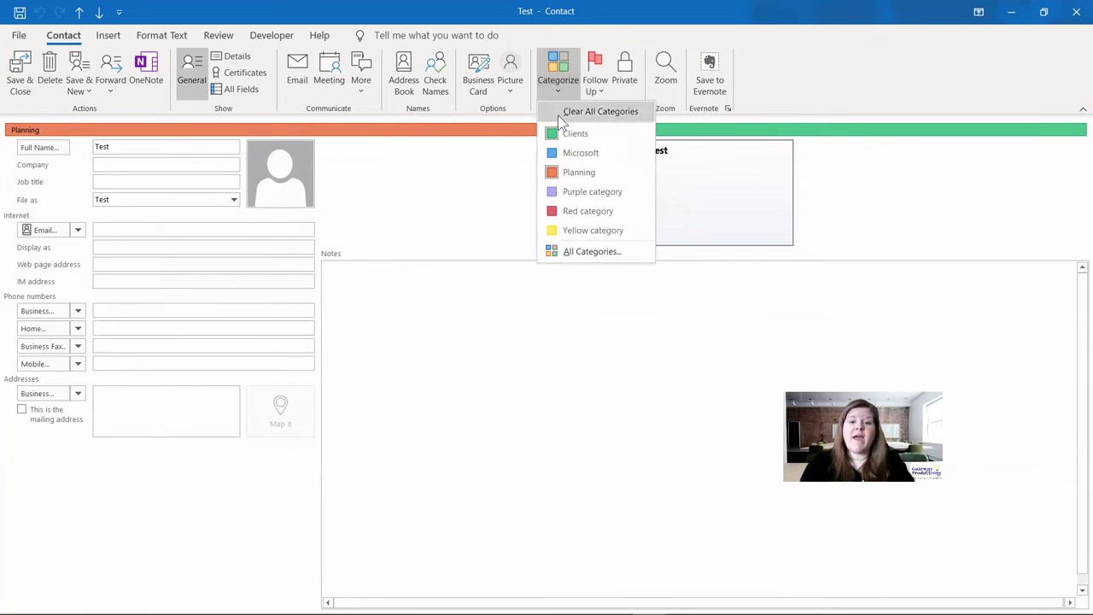
left_click(566, 173)
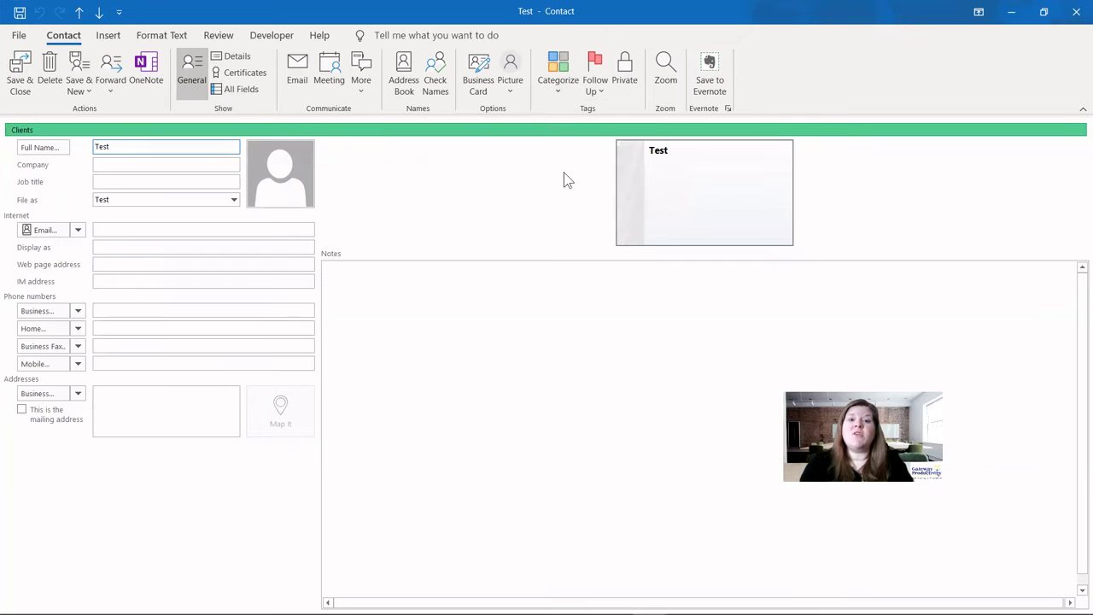
left_click(558, 79)
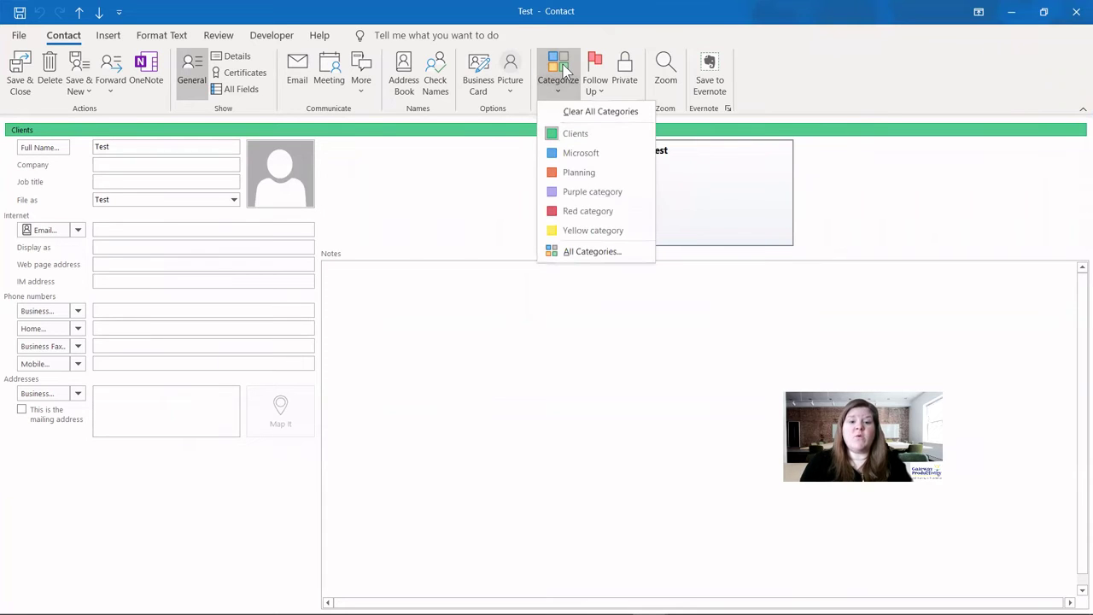
left_click(577, 152)
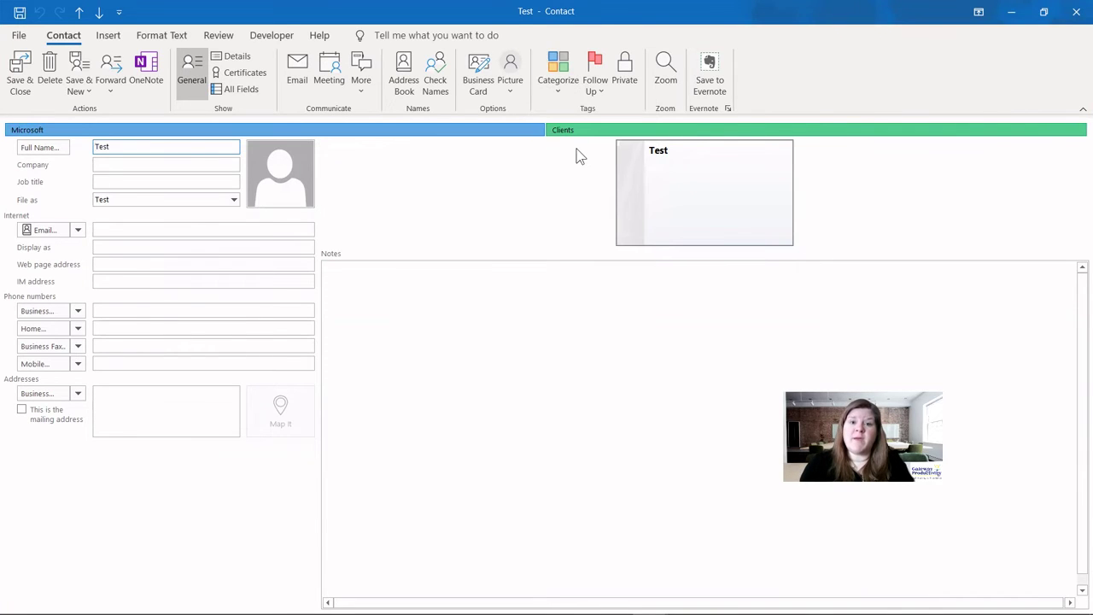
- Save and close the "Test" contact, and delete the Purple category from the color category list
key("alt+s")
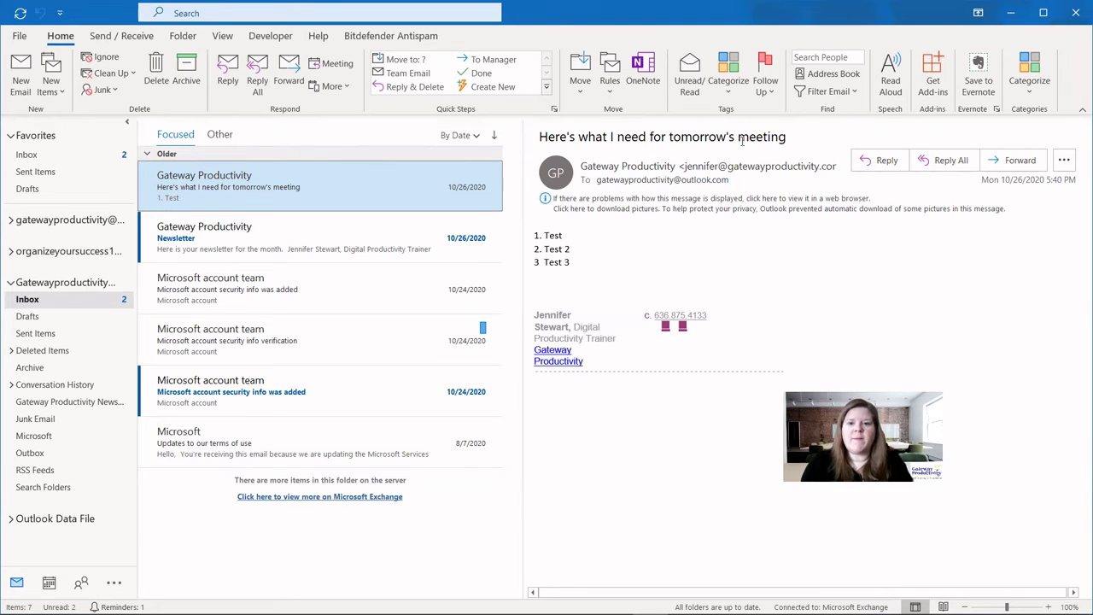
left_click(730, 80)
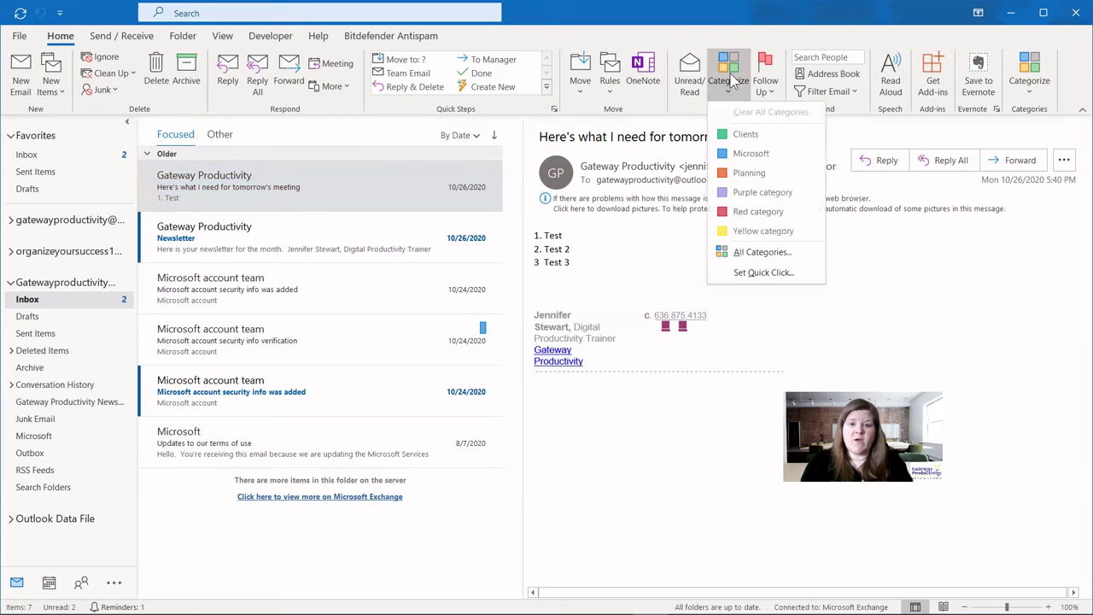
left_click(757, 251)
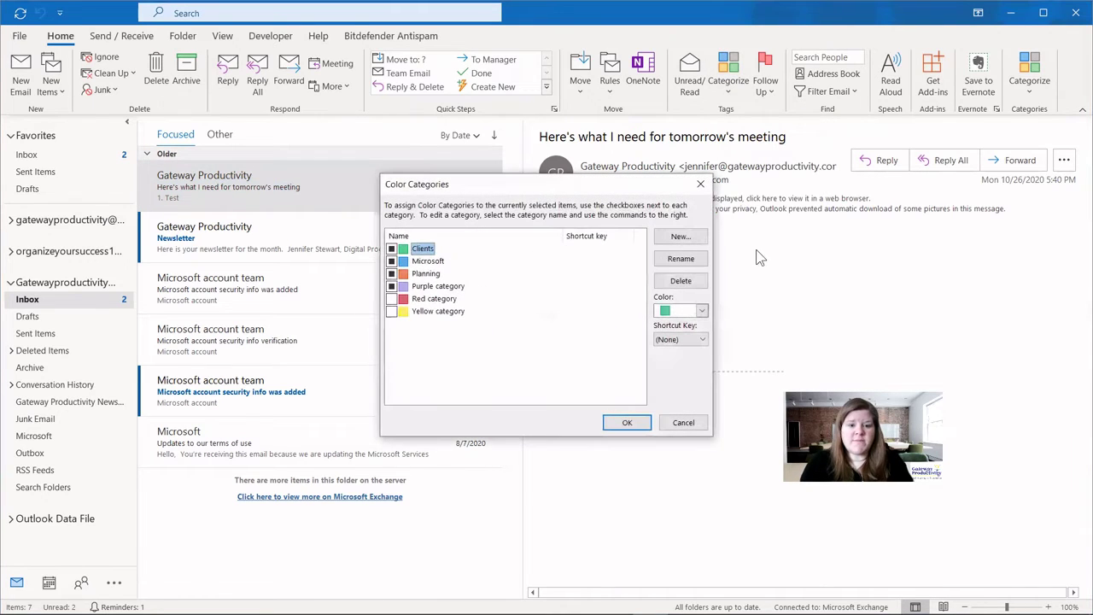
left_click(432, 290)
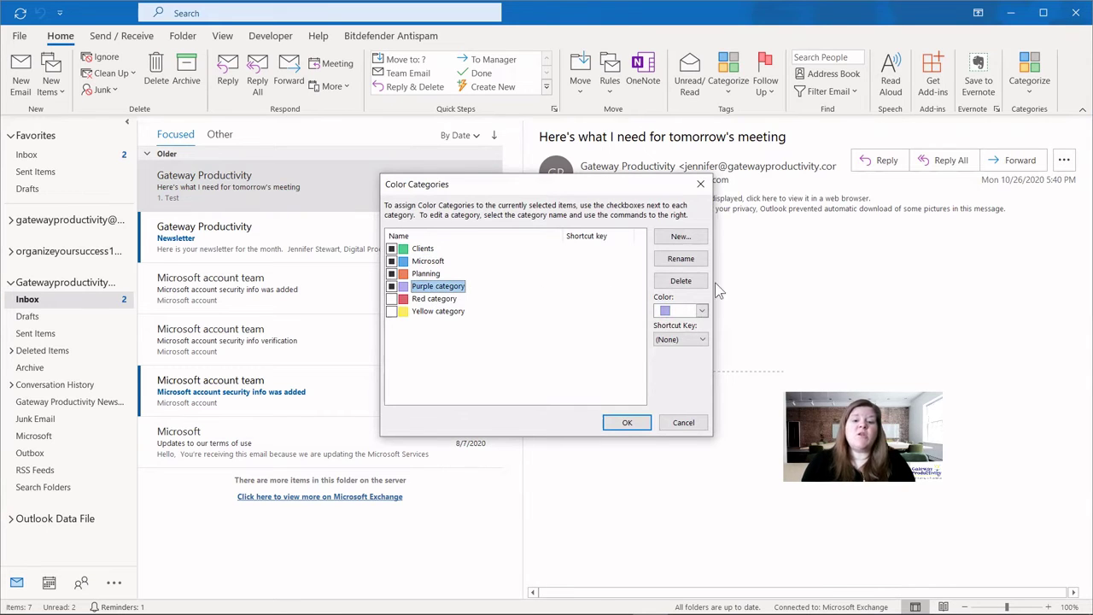
left_click(674, 284)
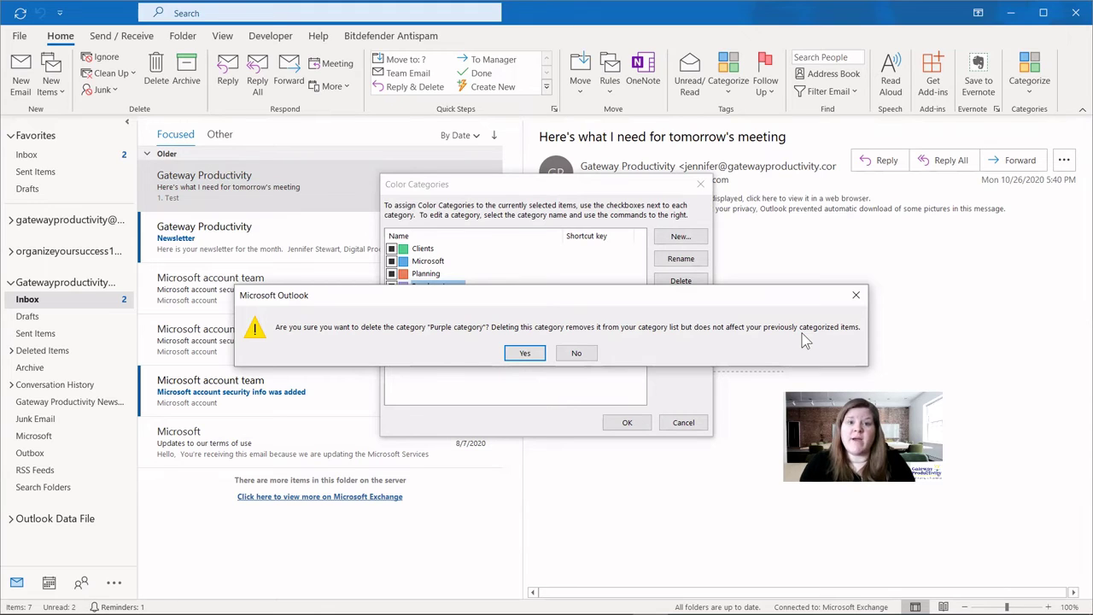
left_click(524, 354)
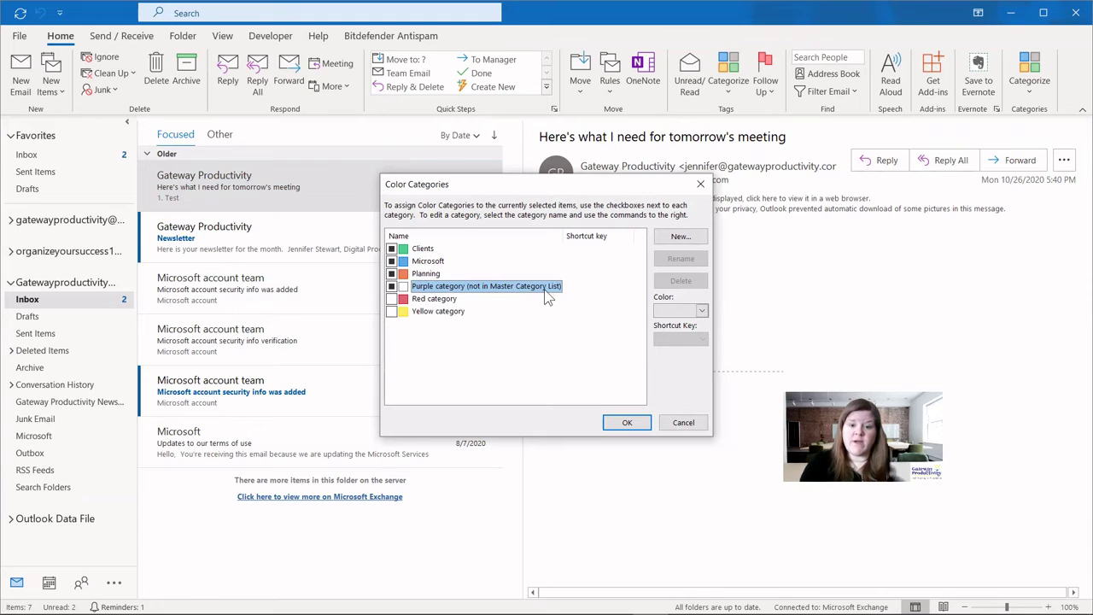
left_click(630, 425)
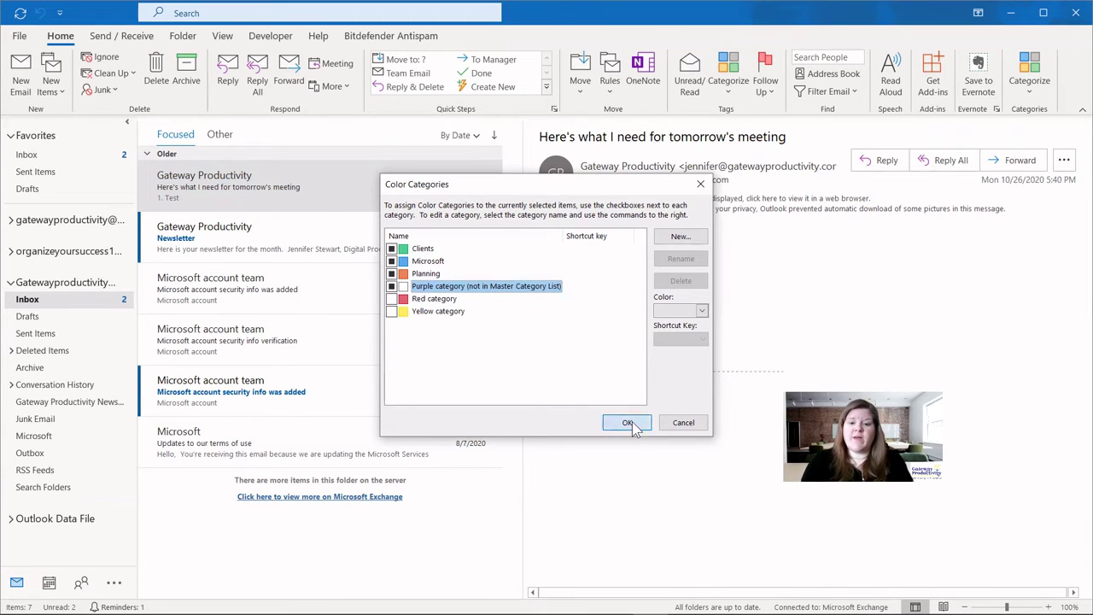
- Set Clients as the Quick Click category to add when single-clicking in the message list's Categories column
left_click(732, 75)
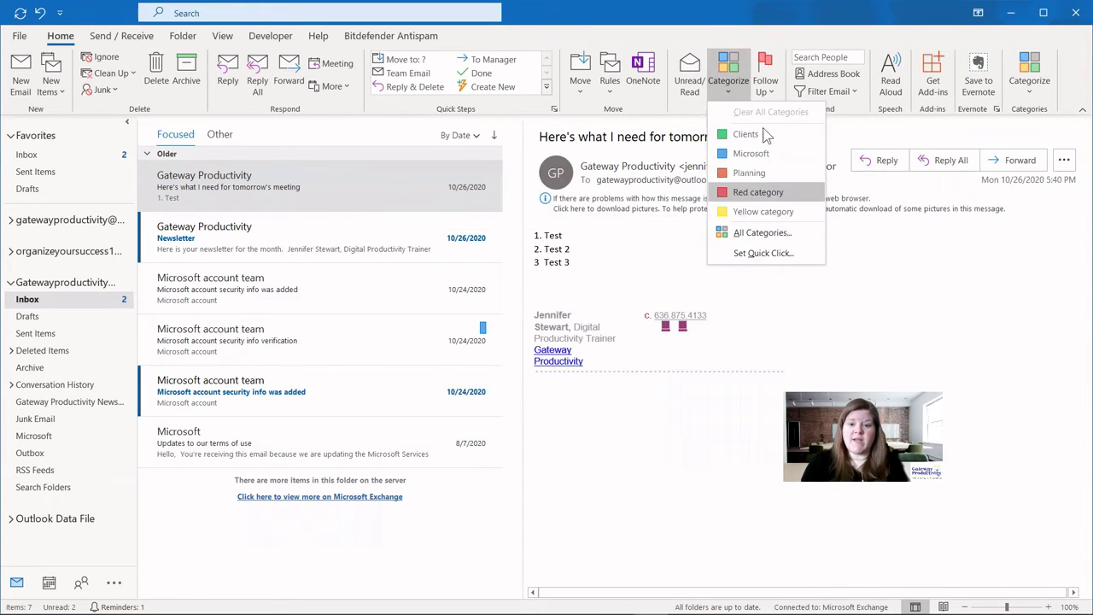
left_click(760, 234)
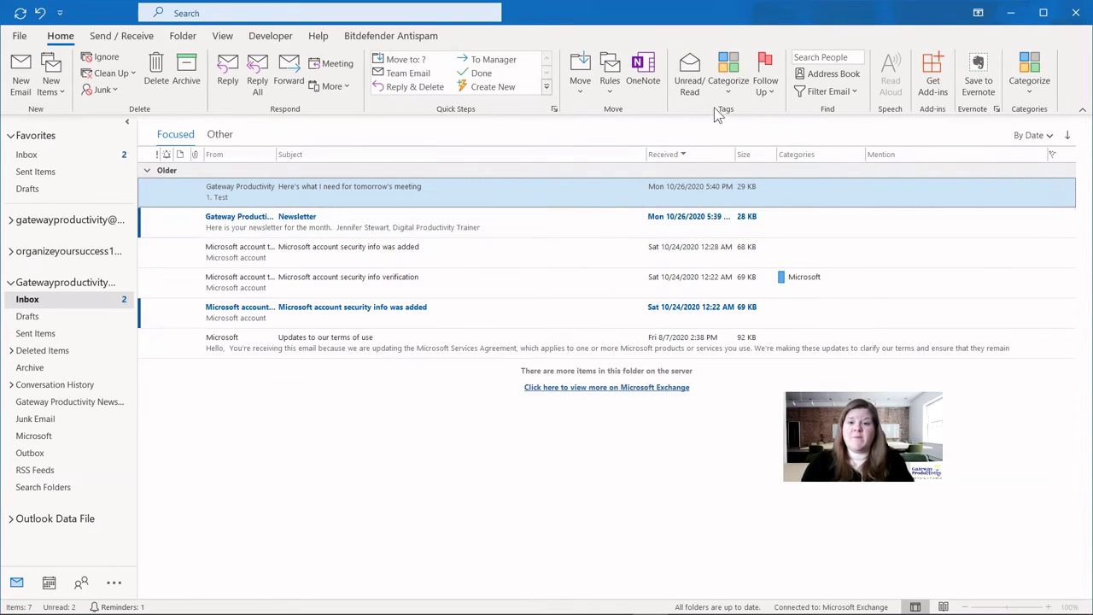
left_click(727, 78)
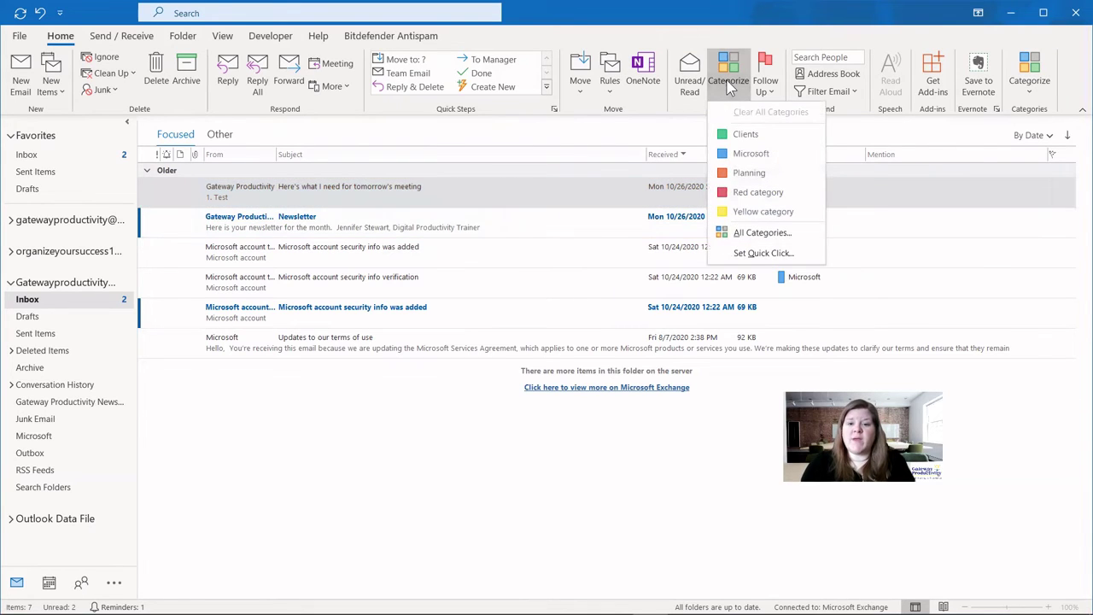
left_click(759, 255)
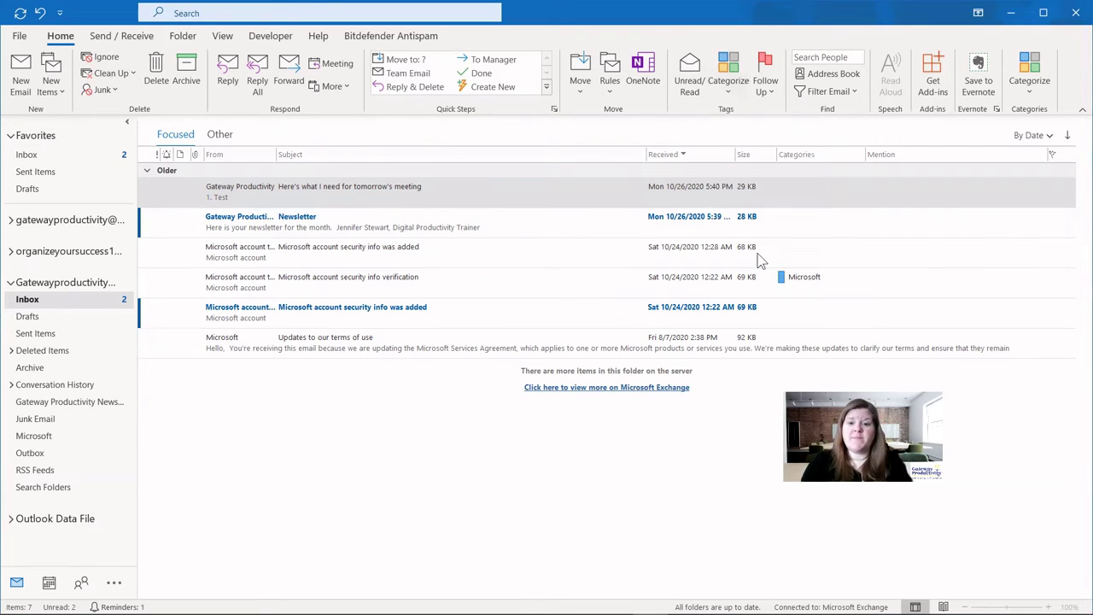
left_click(575, 316)
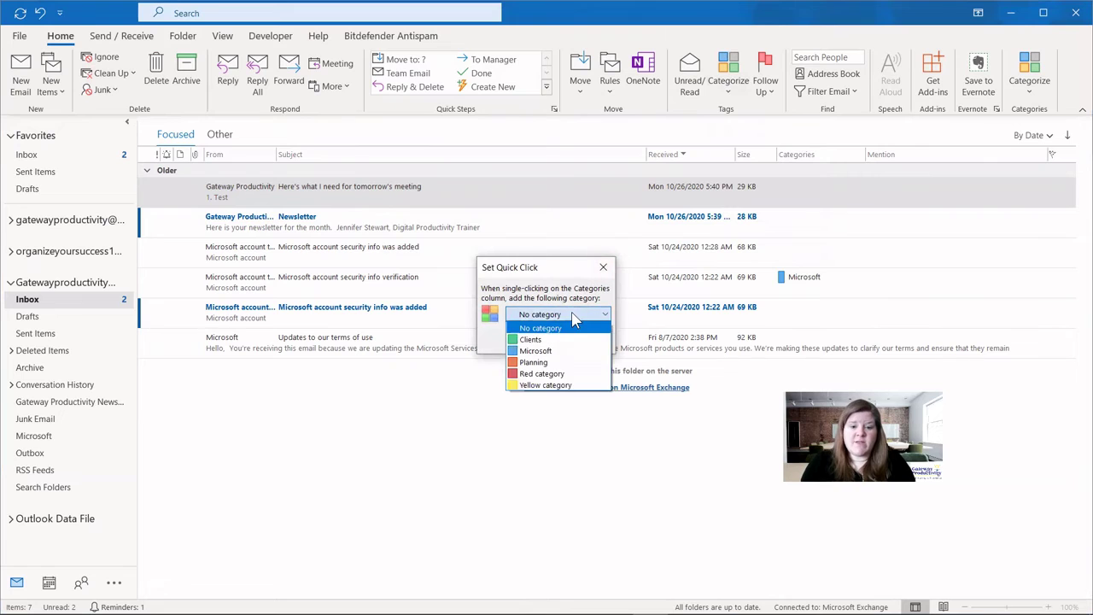
left_click(566, 340)
left_click(526, 340)
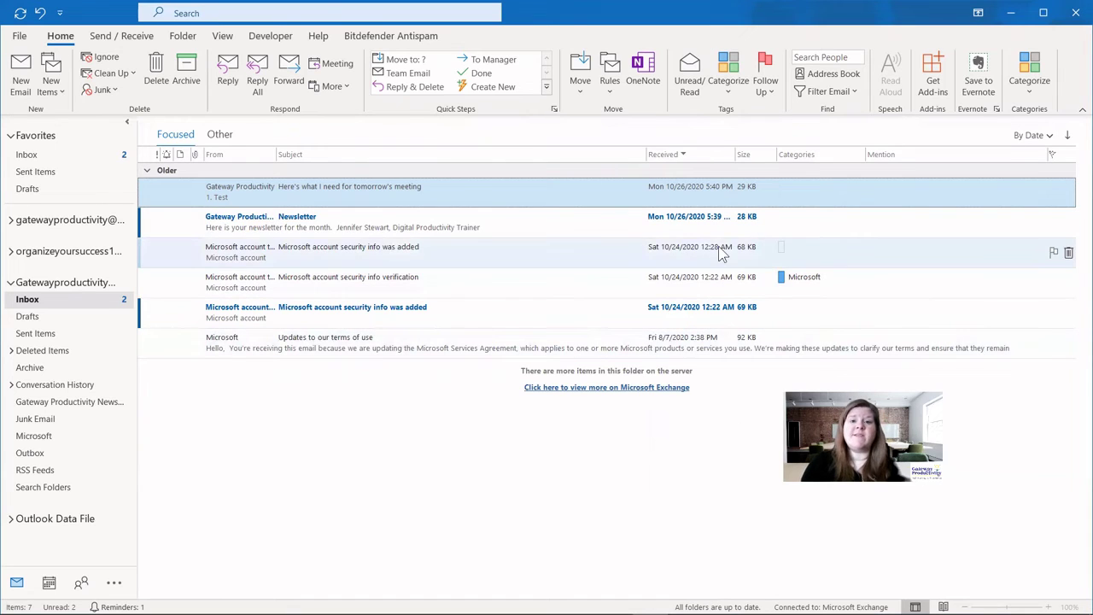
- Quick-assign Clients to the "Here's what I need for tomorrow's meeting" and "Newsletter" messages, widening the message list to show its Categories column
left_click(784, 192)
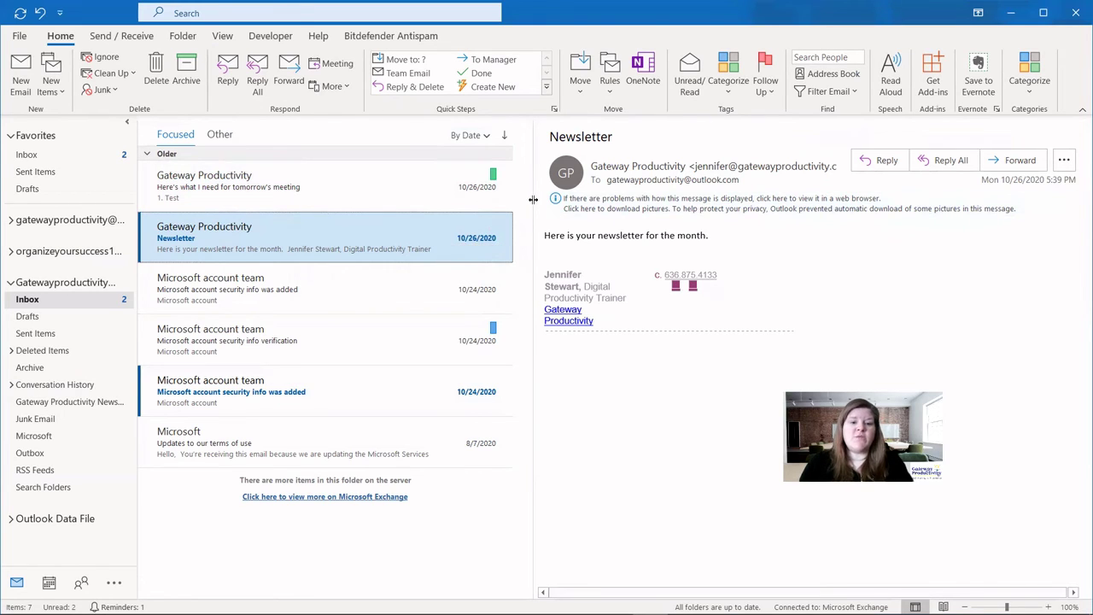
left_click_drag(533, 199, 658, 205)
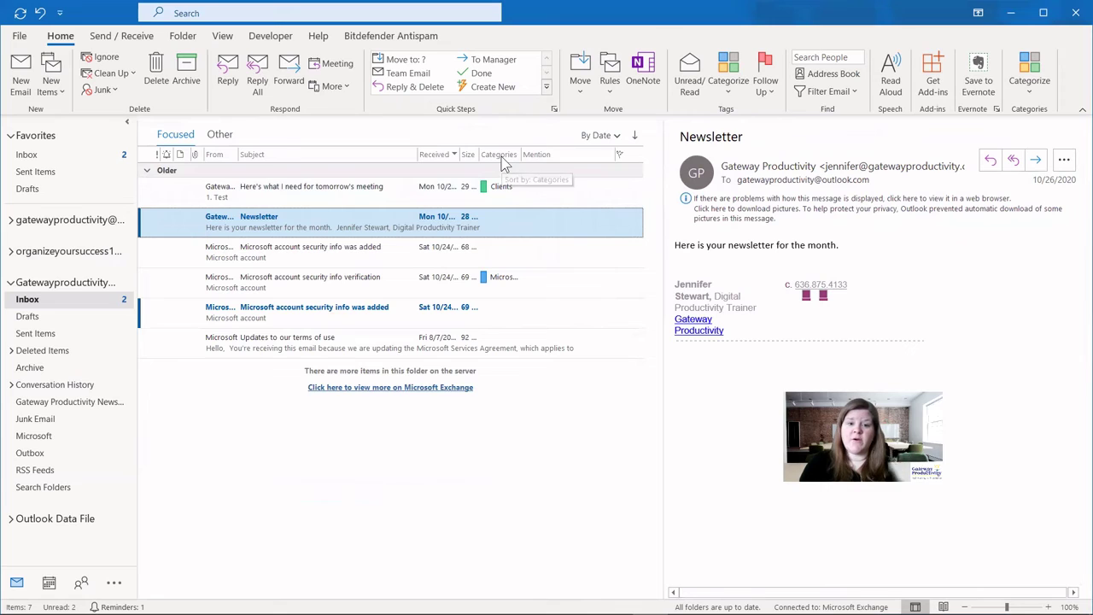
left_click(481, 218)
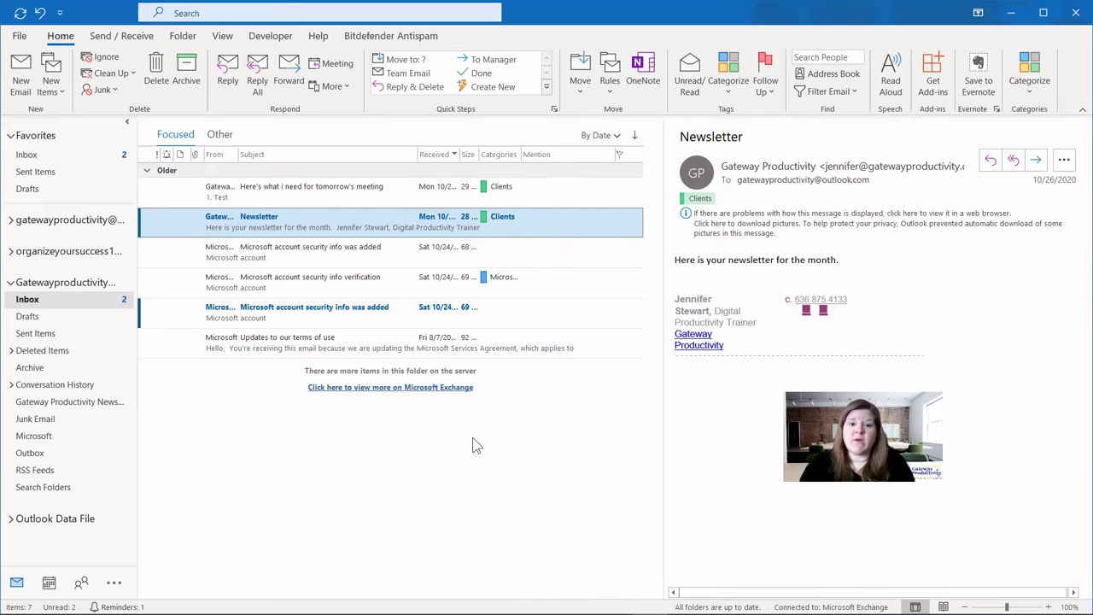
- Arrange the inbox messages by Categories
left_click(609, 138)
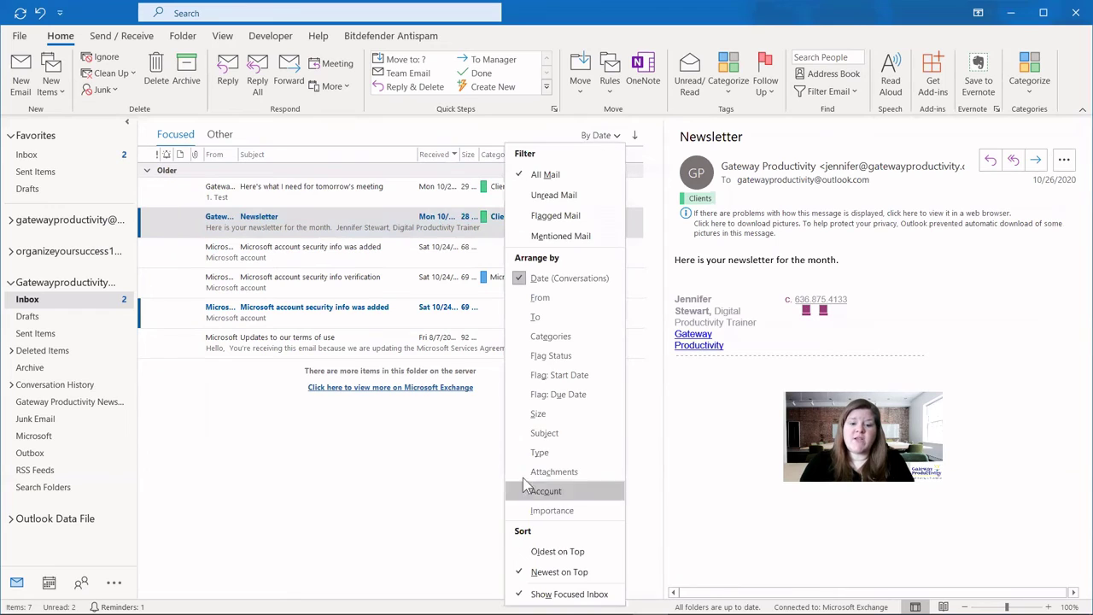
left_click(550, 336)
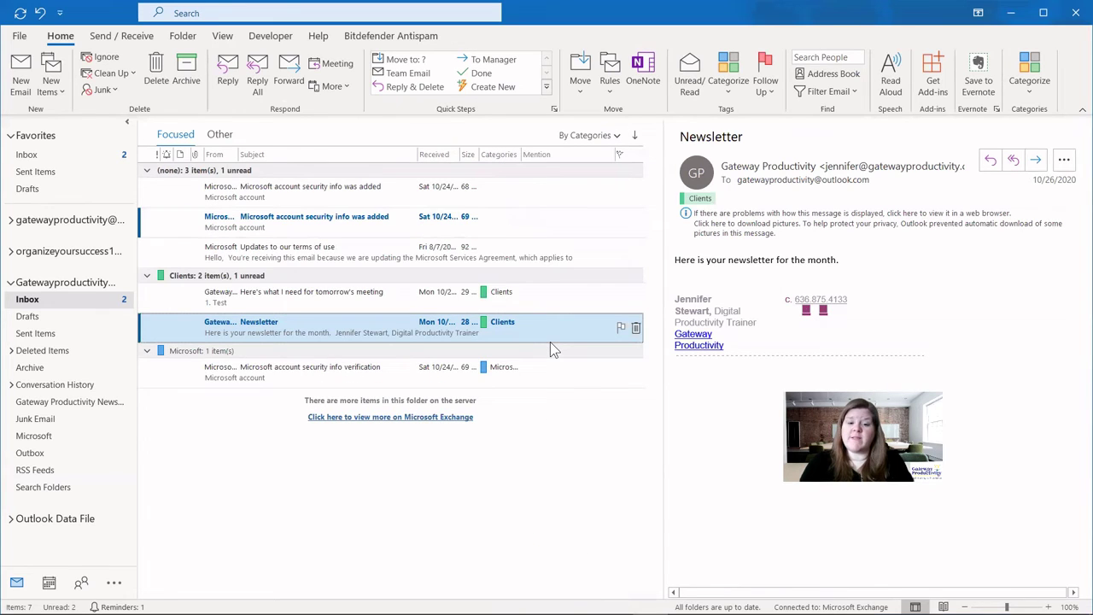